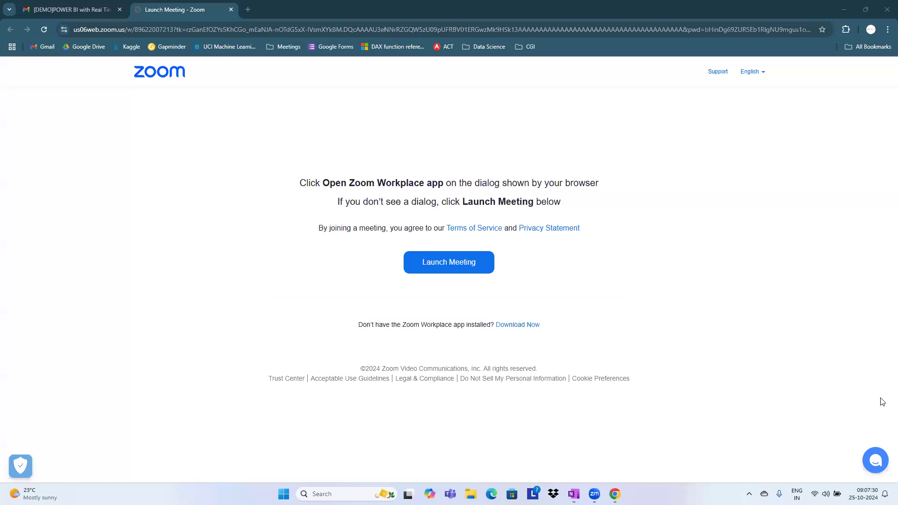
Switch to OneNote, add a new section to the notebook and show its blank page in full-page view.
key(XF86AudioRaiseVolume)
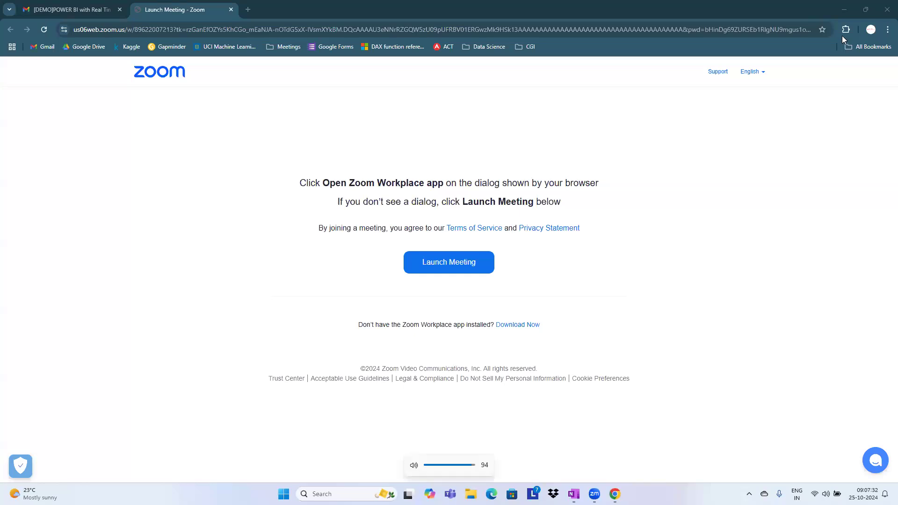
click(865, 9)
key(super+d)
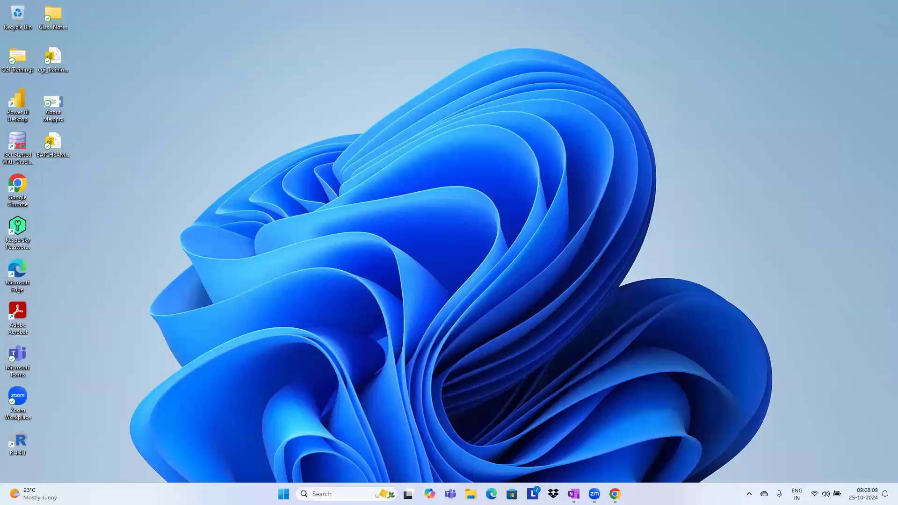
click(574, 494)
click(717, 52)
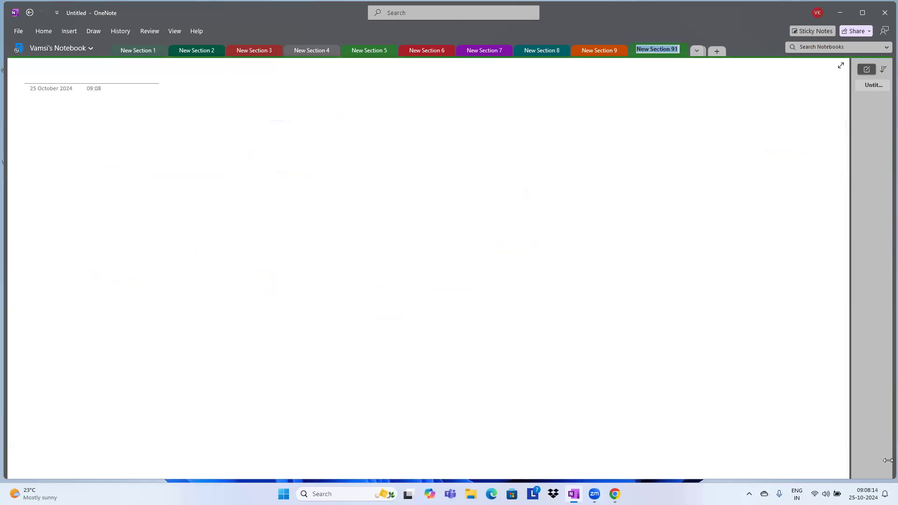
key(Return)
click(840, 66)
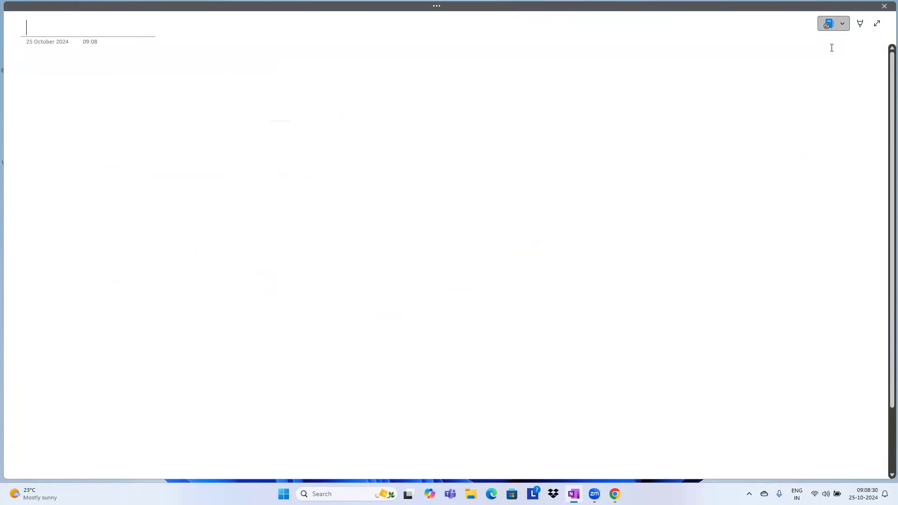
key(XF86AudioRaiseVolume)
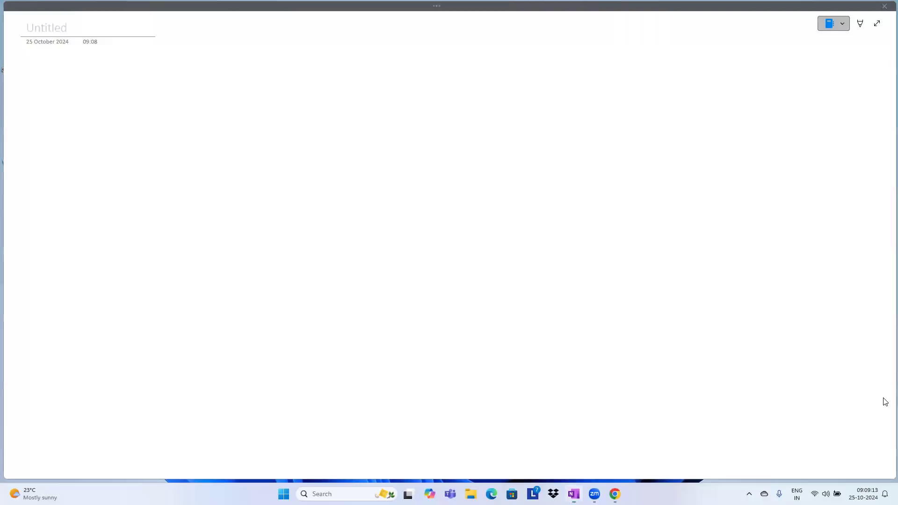
click(885, 402)
click(594, 494)
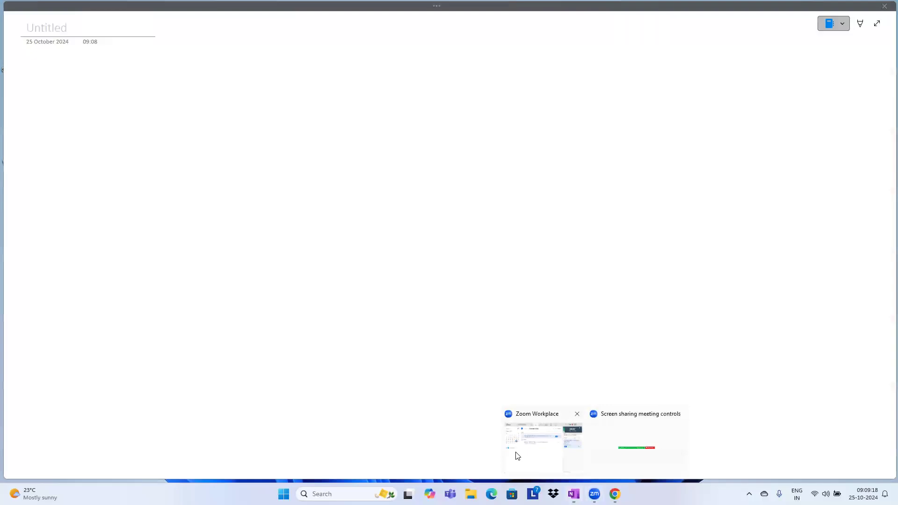
click(779, 62)
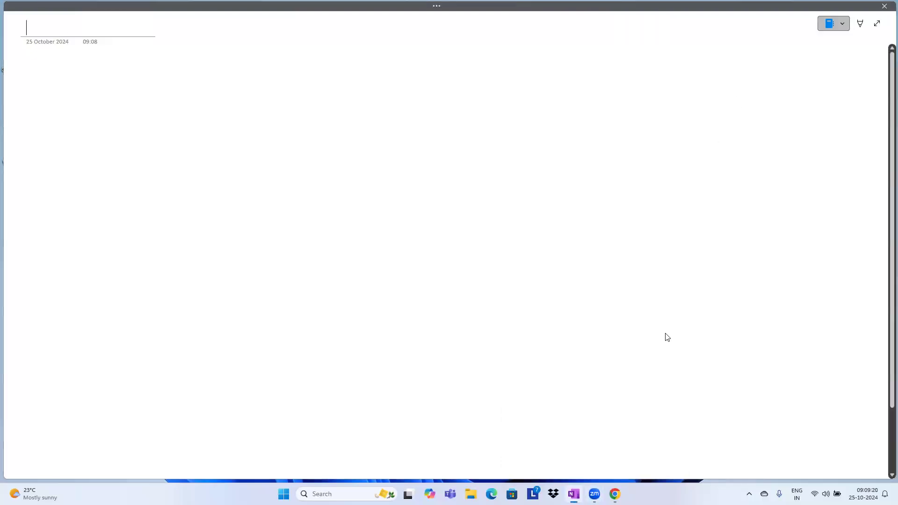
click(749, 494)
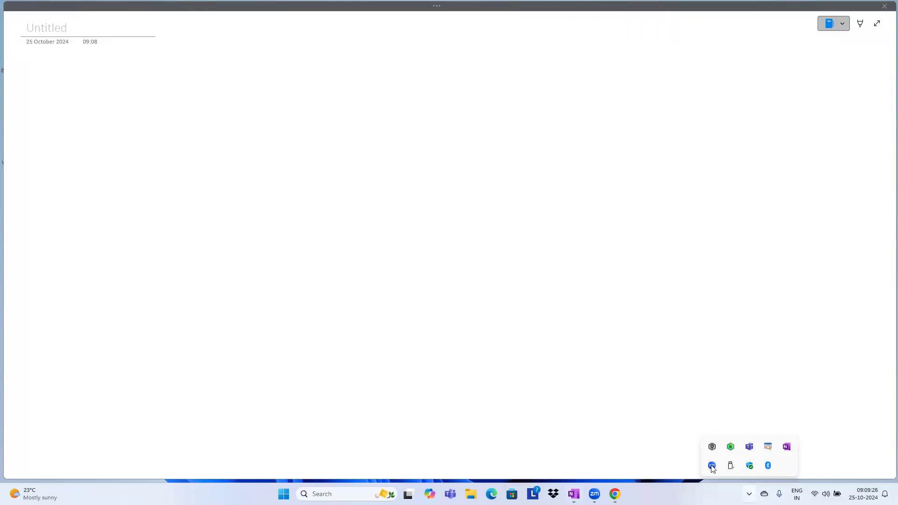
click(482, 255)
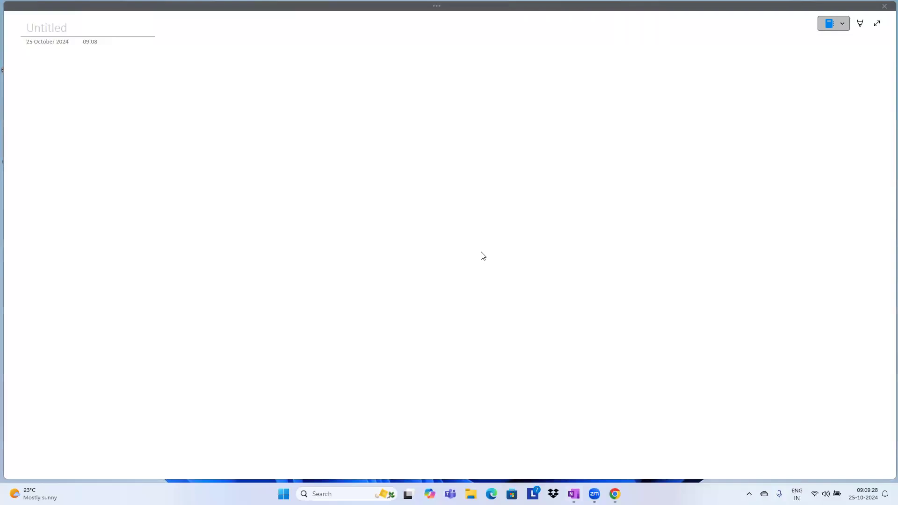
click(829, 417)
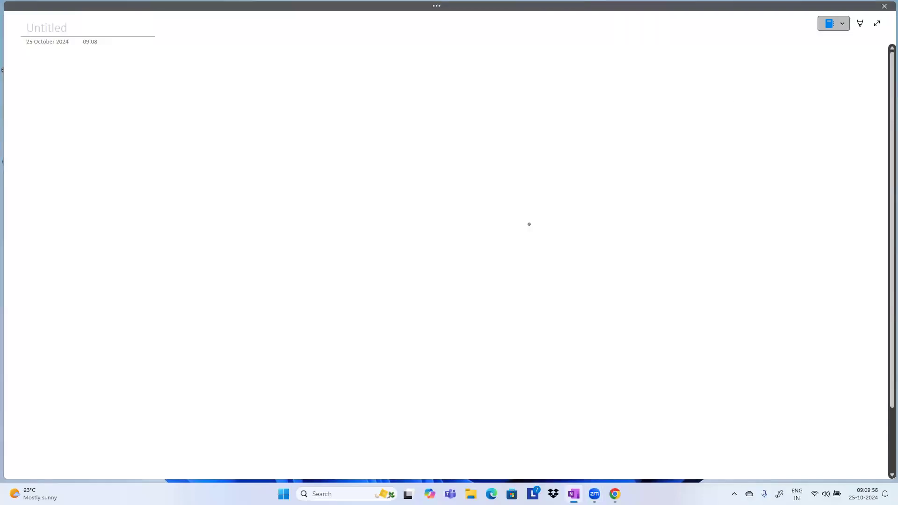
Handwrite "PBI Desktop" in blue ink near the upper edge of the blank page.
drag(107, 88, 160, 94)
mouse_move(160, 85)
mouse_down()
mouse_move(161, 94)
mouse_move(196, 94)
mouse_up()
drag(201, 85, 199, 89)
drag(204, 86, 222, 87)
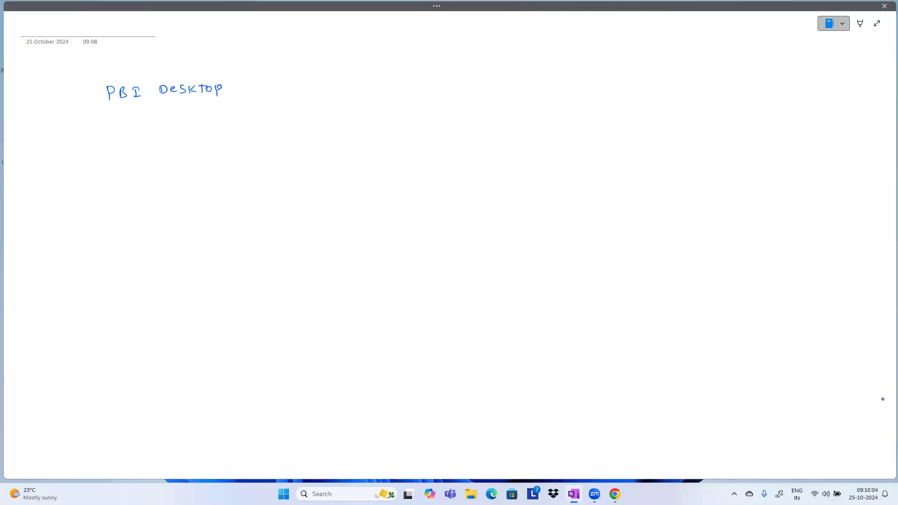
Handwrite "PBI Service" on the page below the "PBI Desktop" line.
drag(109, 136, 109, 144)
mouse_move(121, 137)
mouse_down()
mouse_move(121, 146)
mouse_move(133, 146)
mouse_up()
drag(132, 136, 164, 147)
drag(164, 137, 173, 146)
drag(174, 137, 202, 144)
click(190, 134)
drag(204, 141, 211, 142)
Handwrite "PBI Mobile = View the Reports" as a third line below "PBI Service".
drag(102, 187, 102, 200)
drag(102, 186, 113, 199)
mouse_move(113, 189)
mouse_down()
mouse_move(115, 199)
mouse_move(133, 189)
mouse_move(127, 198)
mouse_up()
drag(125, 199, 139, 199)
mouse_move(148, 192)
mouse_down()
mouse_move(164, 196)
mouse_move(164, 189)
mouse_up()
drag(170, 183, 171, 196)
drag(178, 189, 184, 195)
drag(186, 192, 216, 189)
drag(209, 191, 237, 183)
click(240, 181)
drag(240, 185, 284, 177)
drag(280, 178, 281, 187)
drag(285, 178, 298, 185)
drag(312, 176, 318, 185)
drag(319, 183, 324, 184)
drag(326, 182, 333, 189)
drag(340, 179, 344, 176)
drag(347, 175, 357, 183)
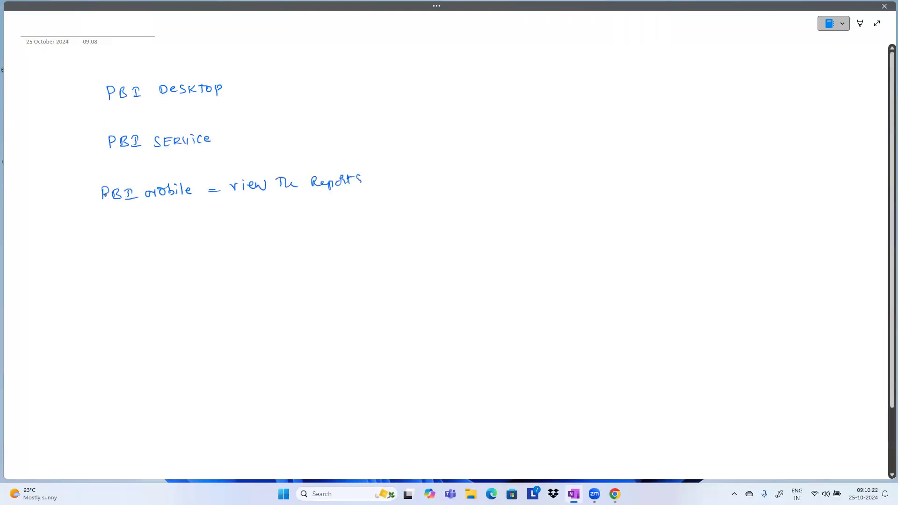
Handwrite "= Create the Reports" after "PBI Desktop".
drag(233, 90, 240, 89)
drag(233, 94, 253, 93)
drag(263, 87, 267, 85)
drag(270, 90, 277, 91)
drag(282, 88, 288, 92)
drag(297, 88, 325, 88)
drag(326, 84, 398, 80)
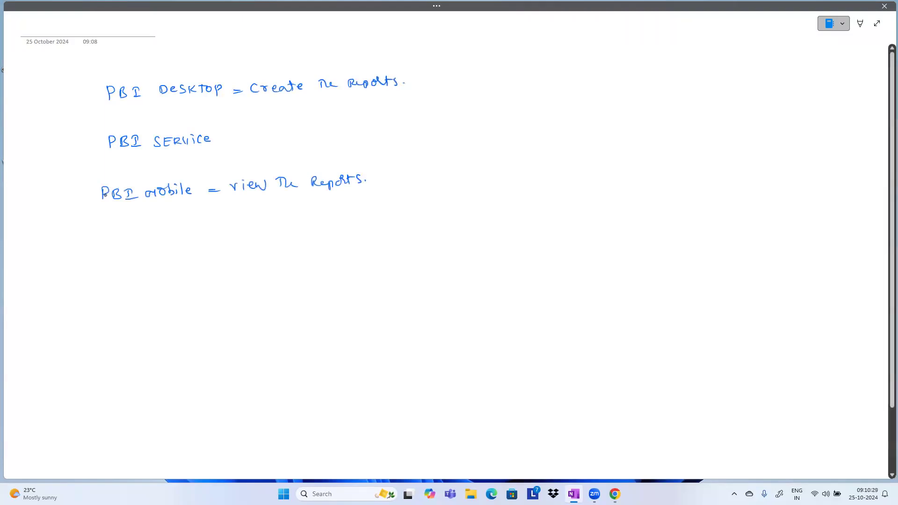
Handwrite an arrow and "Managing" after "PBI Service", and put a tick mark in front of that line.
drag(227, 135, 233, 134)
drag(226, 139, 302, 136)
mouse_move(309, 132)
mouse_down()
mouse_move(309, 146)
mouse_move(330, 137)
mouse_move(331, 147)
mouse_up()
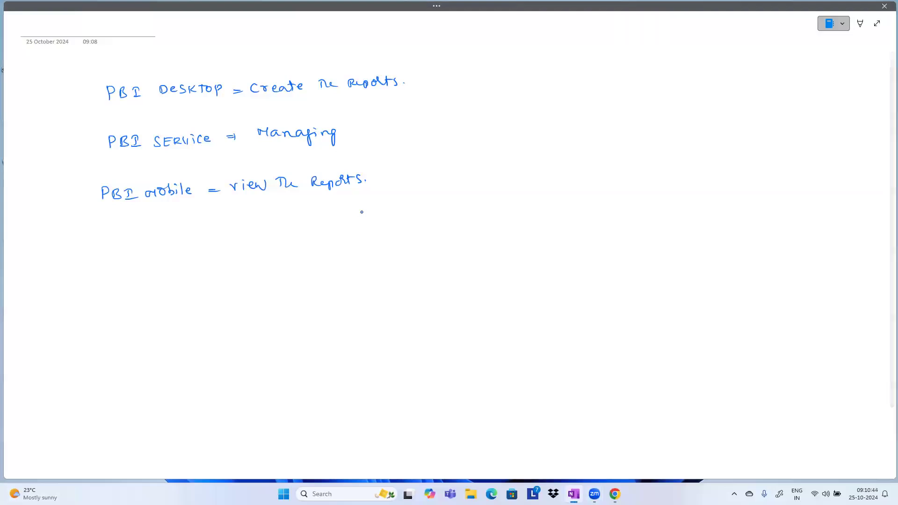
drag(85, 149, 97, 144)
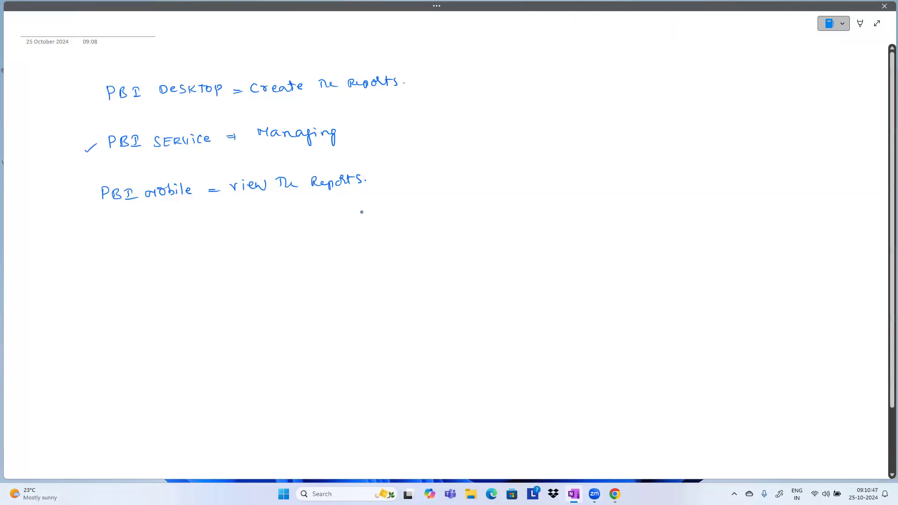
Add "(Install)" by hand at the end of the PBI Desktop line.
drag(411, 73, 406, 89)
mouse_move(419, 74)
mouse_down()
mouse_move(423, 83)
mouse_move(455, 81)
mouse_up()
drag(463, 75, 467, 80)
drag(473, 71, 481, 82)
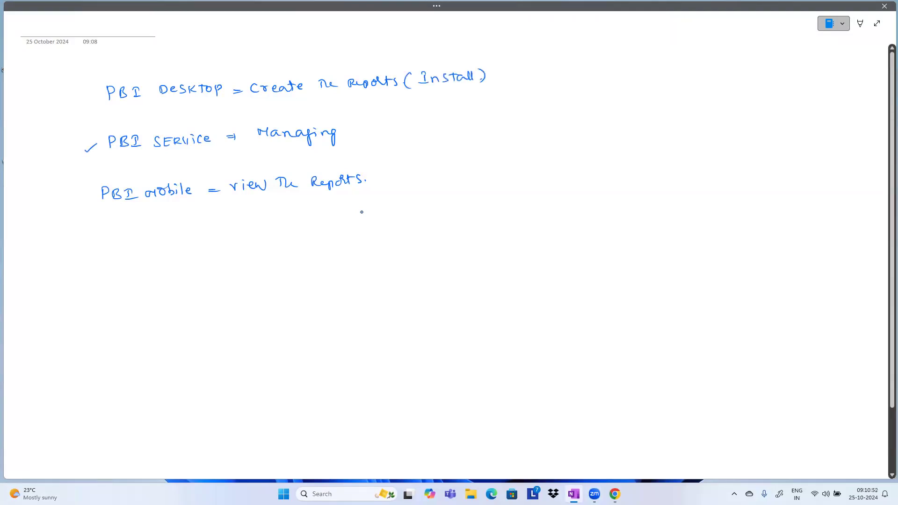
Underline "PBI Service" and handwrite "(app.PowerBI.com)" after "Managing".
drag(109, 160, 215, 158)
mouse_move(346, 121)
mouse_down()
mouse_move(345, 139)
mouse_move(373, 126)
mouse_move(424, 127)
mouse_move(403, 127)
mouse_up()
key(ctrl+z)
key(ctrl+z)
key(ctrl+z)
drag(411, 124, 411, 123)
drag(416, 123, 432, 124)
drag(434, 121, 442, 127)
drag(442, 119, 453, 128)
drag(448, 117, 475, 124)
click(466, 124)
drag(483, 119, 505, 126)
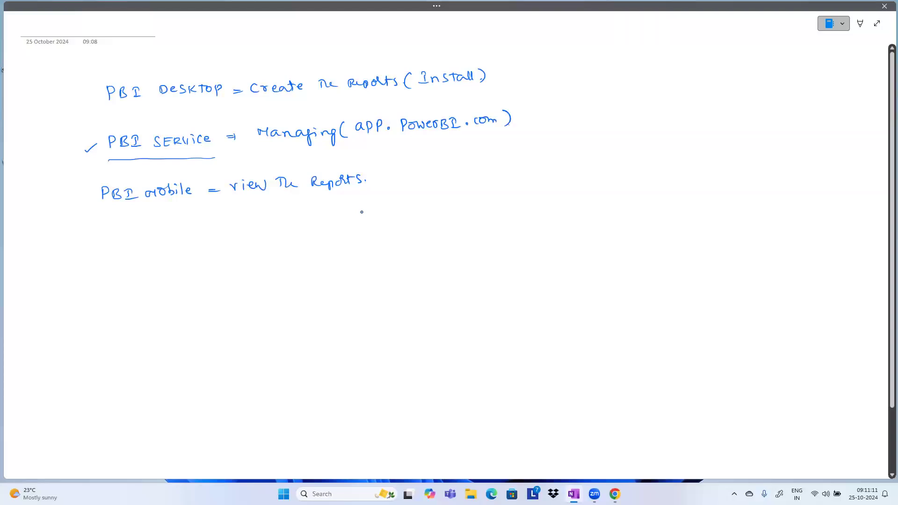
Add "(Mobile)" at the end of the PBI Mobile line and underline "View the Reports".
drag(373, 168, 374, 185)
drag(387, 179, 414, 178)
mouse_move(419, 167)
mouse_down()
mouse_move(421, 178)
mouse_move(432, 176)
mouse_up()
drag(434, 166, 437, 180)
drag(231, 204, 330, 200)
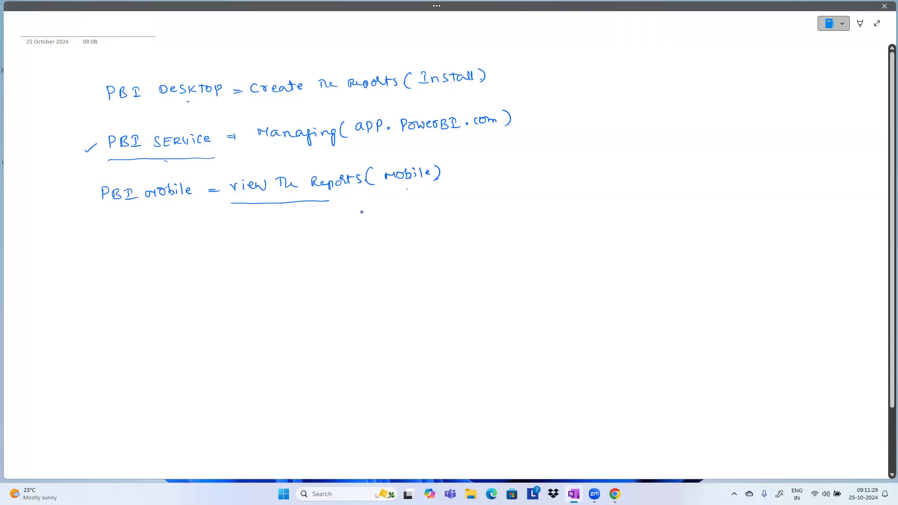
Draw arrows from PBI Desktop to PBI Service and on to PBI Mobile, labelling the first one "Publish".
drag(192, 103, 192, 127)
drag(186, 158, 187, 177)
drag(205, 109, 220, 117)
drag(223, 108, 235, 116)
drag(241, 111, 239, 117)
drag(244, 108, 251, 116)
click(257, 114)
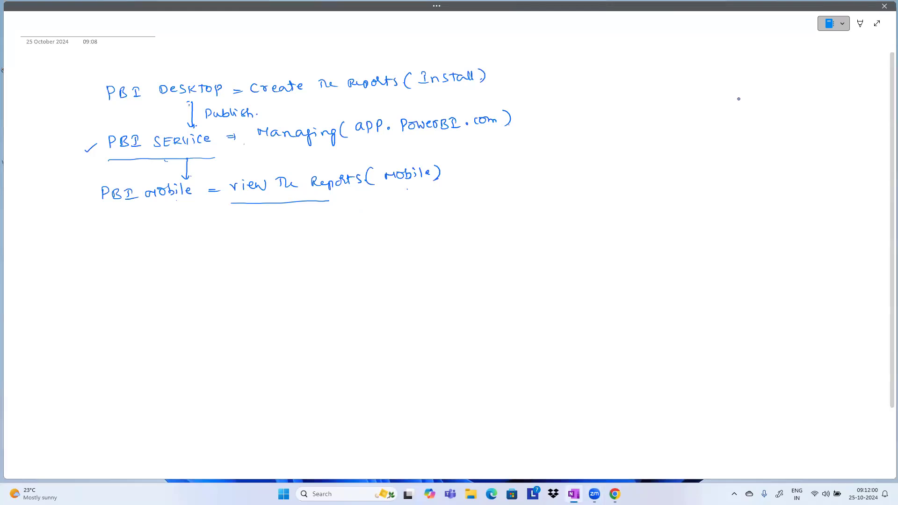
Emphasize PBI Desktop, PBI Service and PBI Mobile with additional underlines.
drag(145, 207, 187, 209)
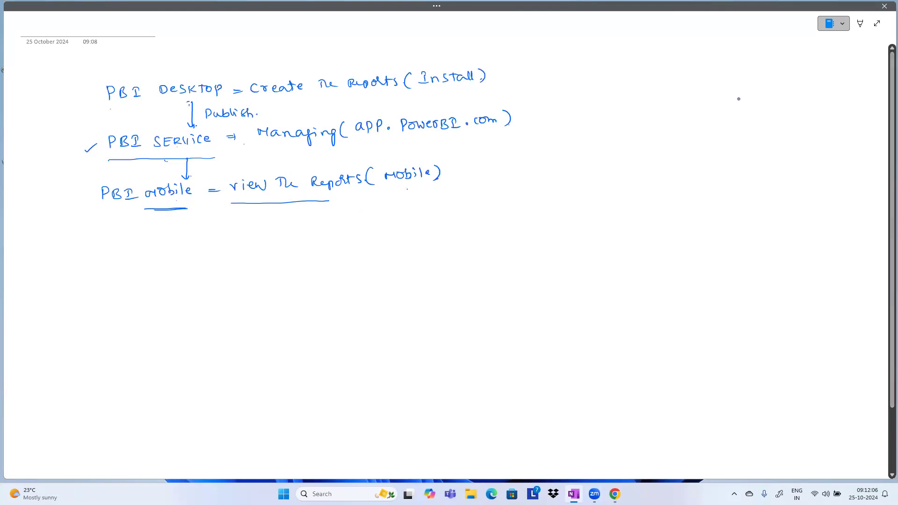
drag(109, 109, 215, 108)
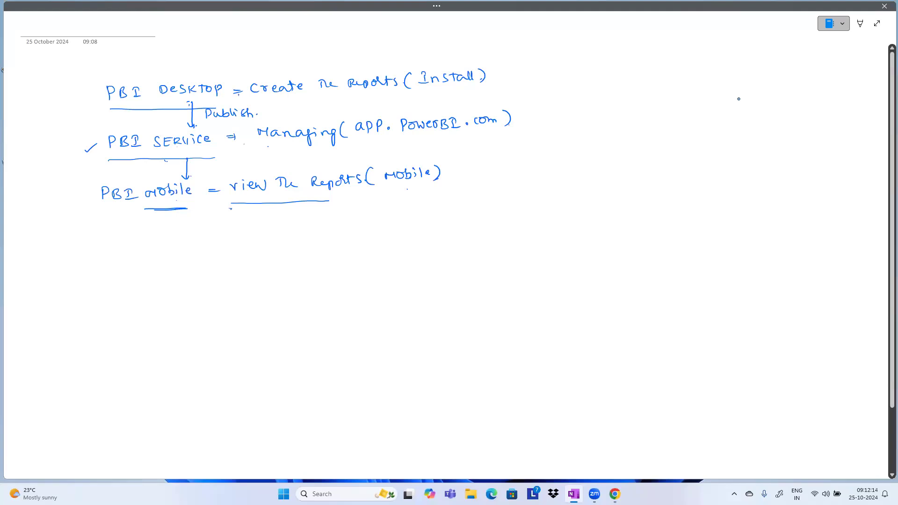
drag(108, 204, 166, 204)
drag(113, 209, 177, 210)
drag(112, 110, 220, 111)
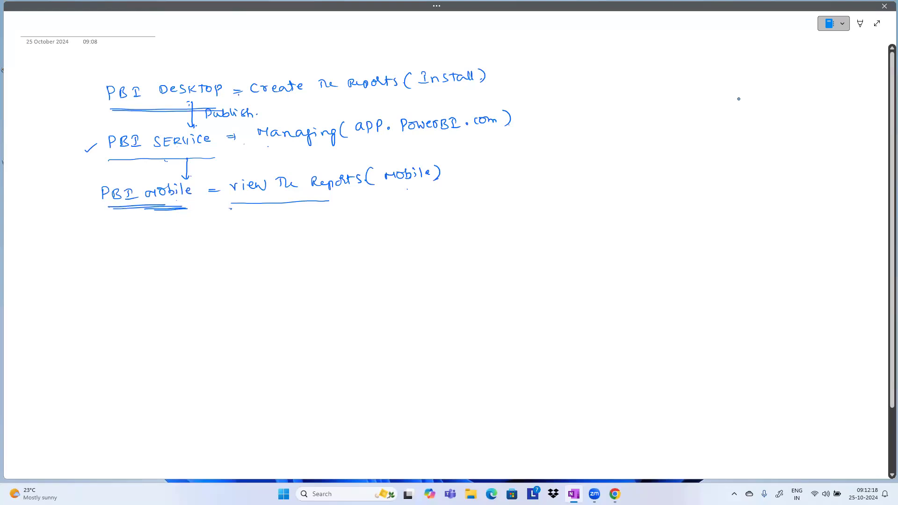
drag(108, 159, 221, 154)
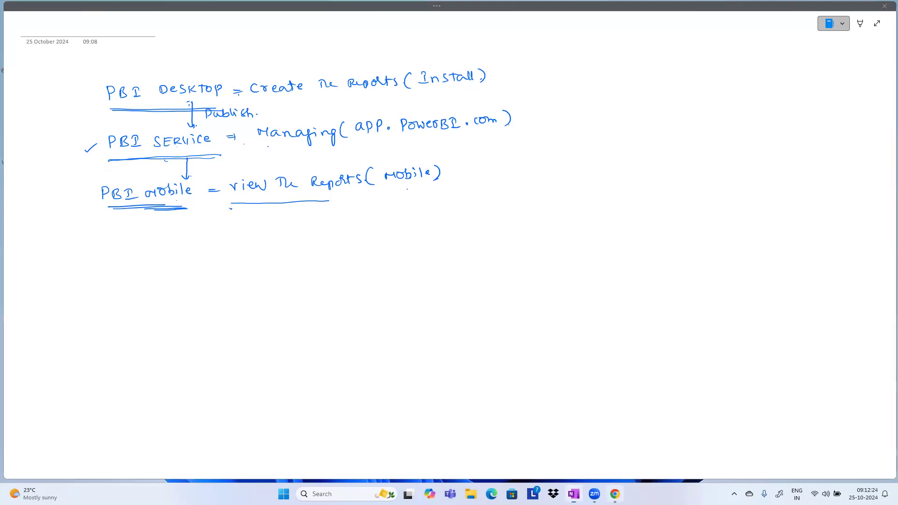
Switch to Chrome, load app.powerbi.com and postpone the additional security setup to reach the Power BI home page.
key(alt+Tab)
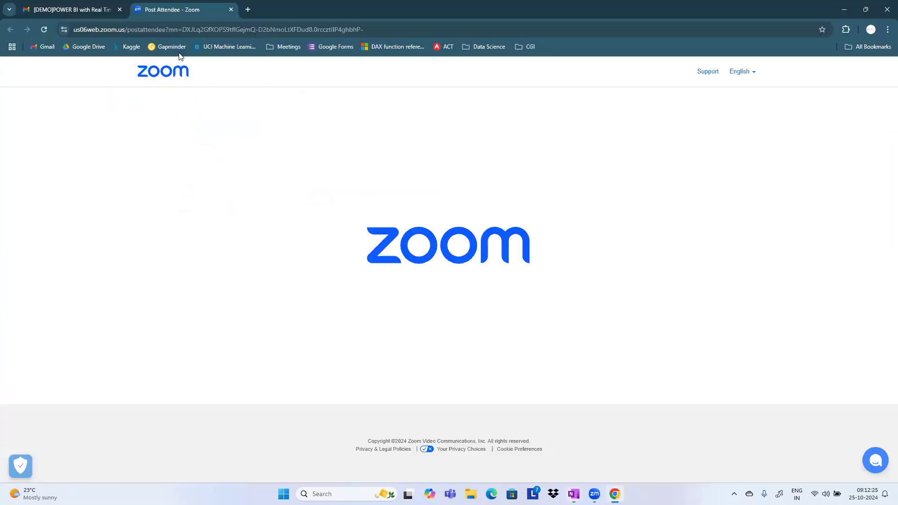
click(247, 33)
text(app.p)
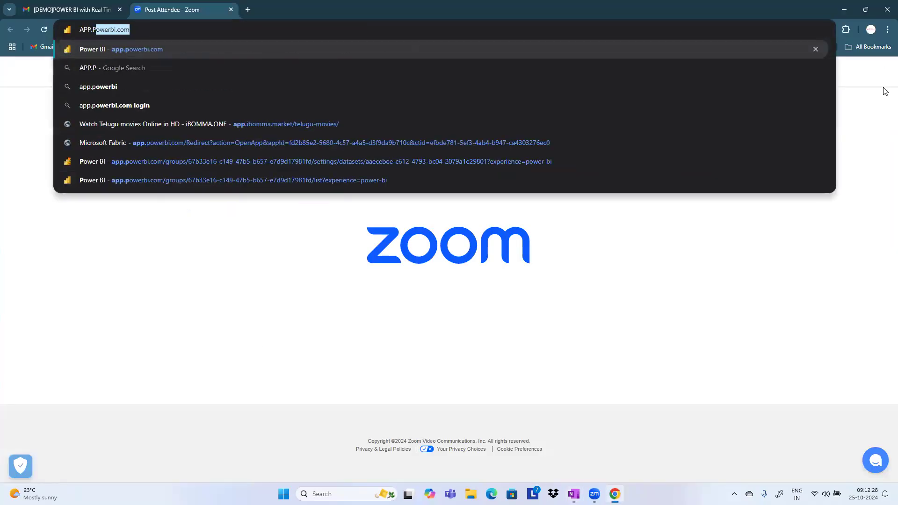
key(Return)
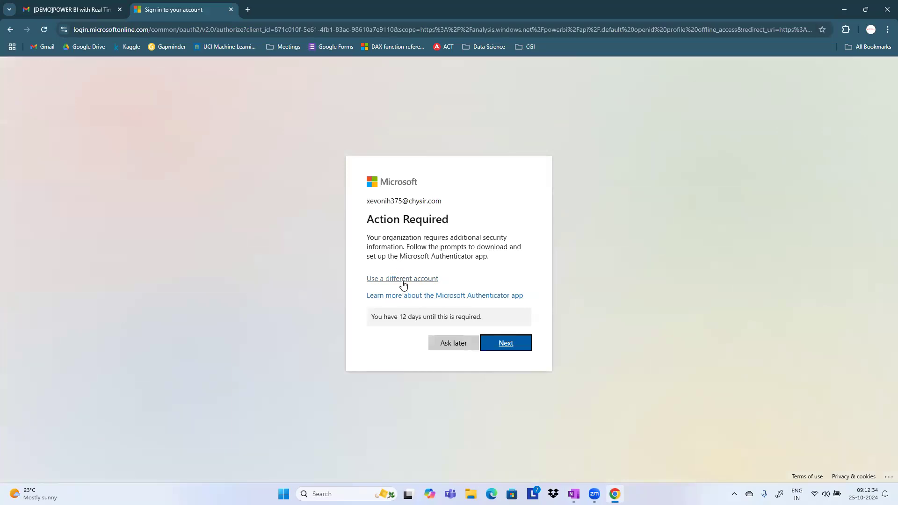
click(453, 344)
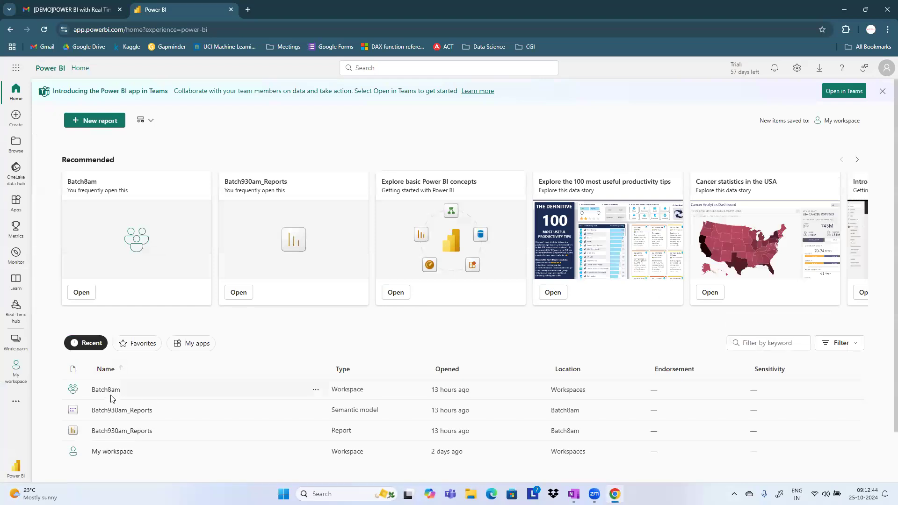
Open the Batch930am_Reports report through its semantic model and display Page 25.
click(116, 415)
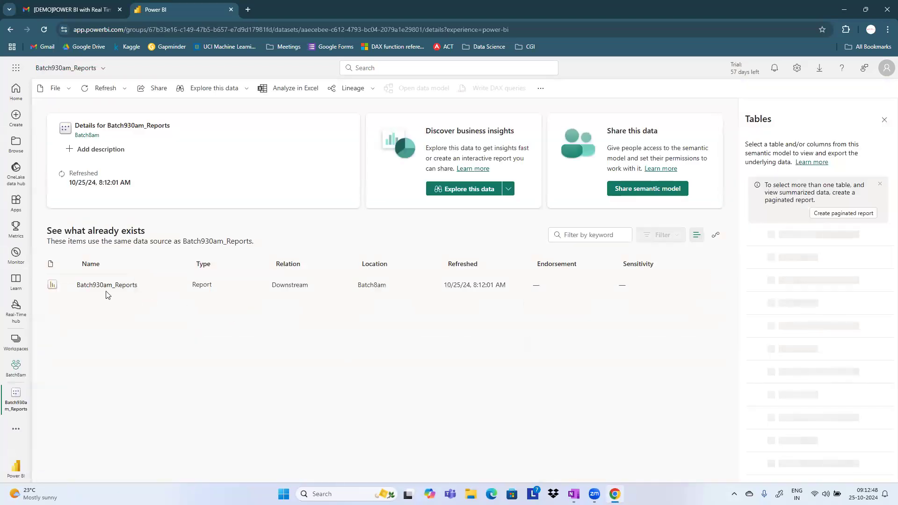
click(106, 285)
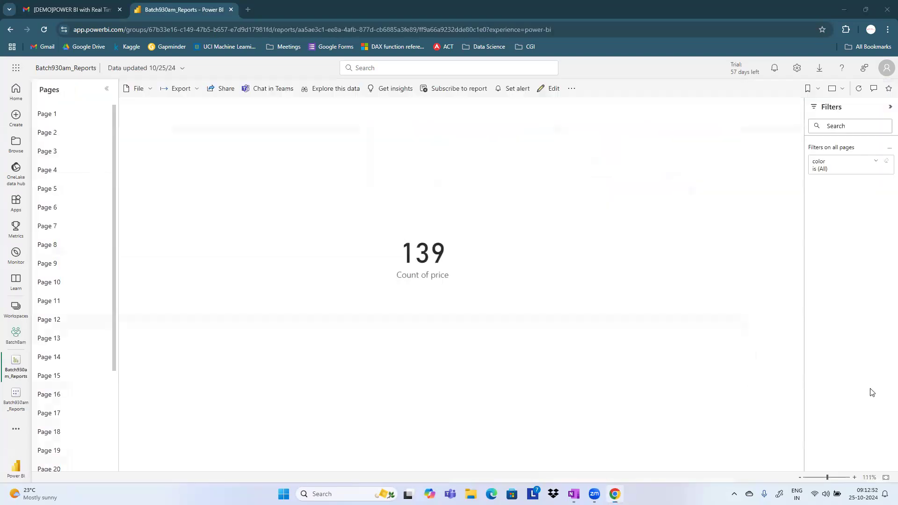
scroll(99, 394, down, 3)
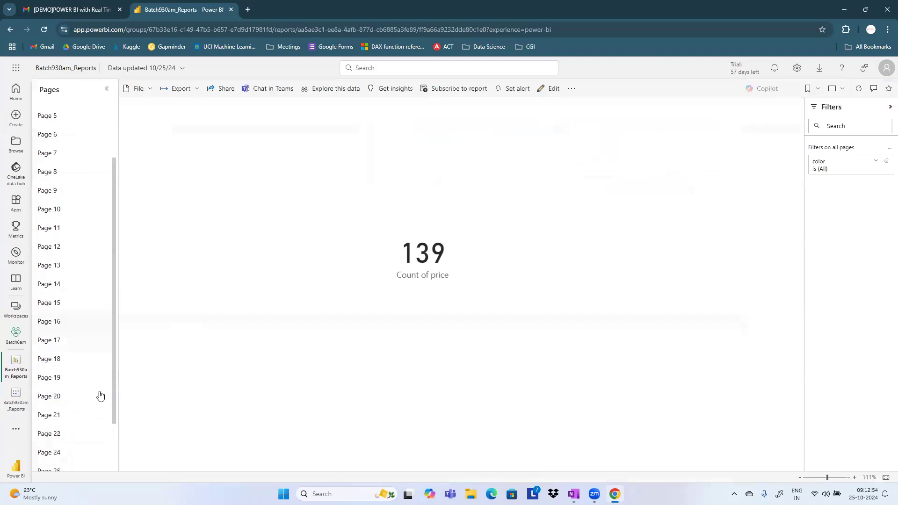
click(66, 425)
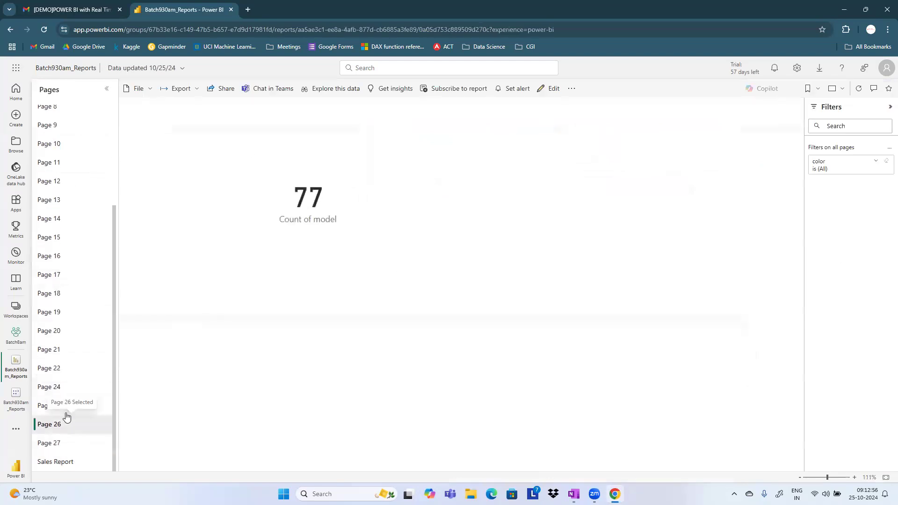
click(66, 413)
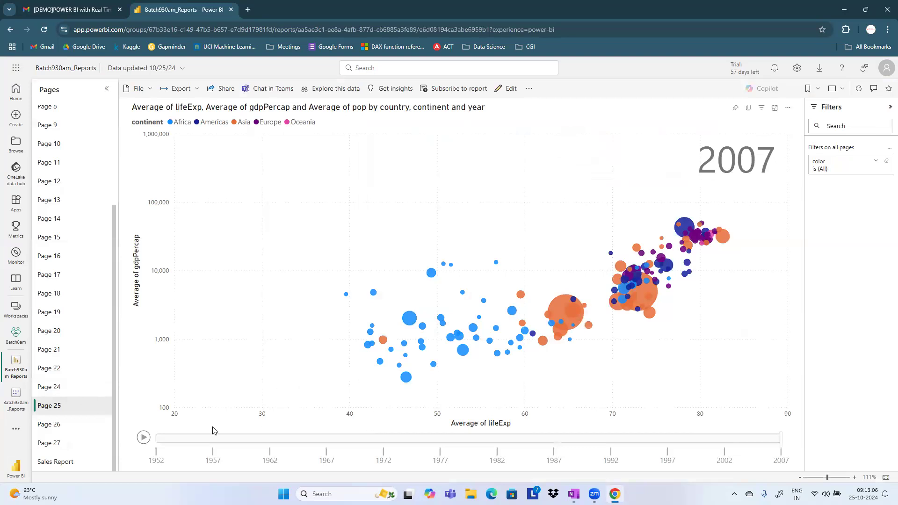
Play the bubble chart's year animation and close the Power BI browser tab.
click(145, 438)
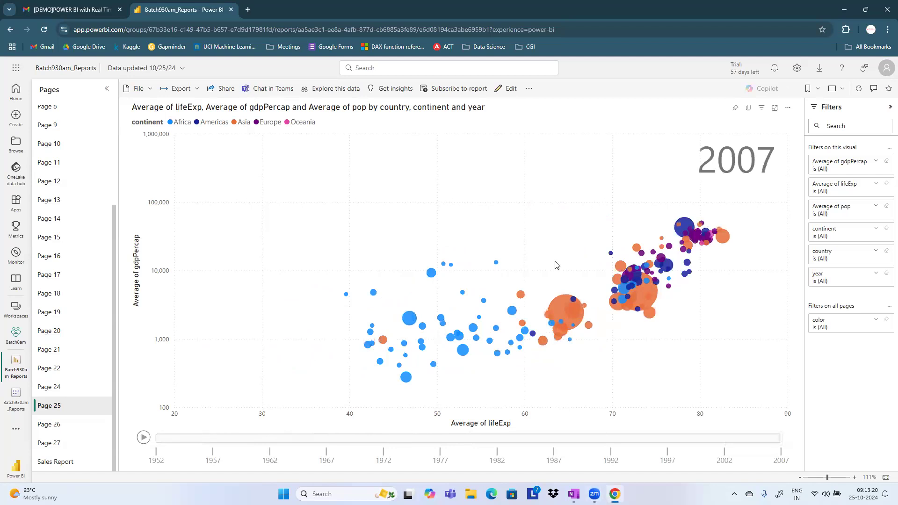
right_click(166, 12)
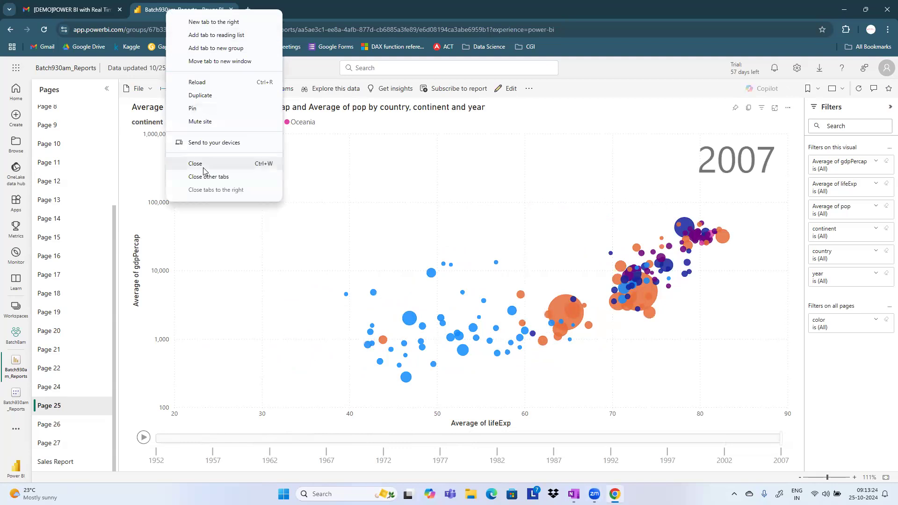
key(ctrl+w)
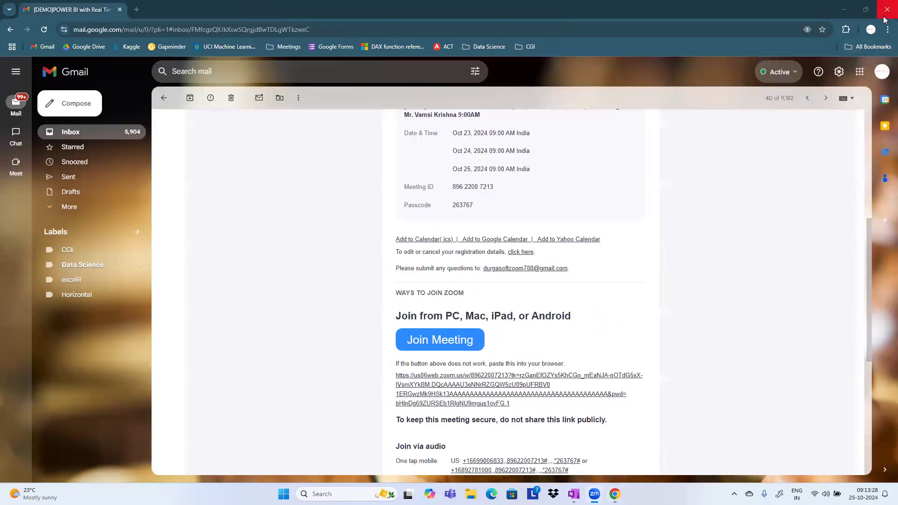
Close the Gmail tab and add an arrow after "Create the reports (Install)" in the handwritten OneNote page.
key(ctrl+w)
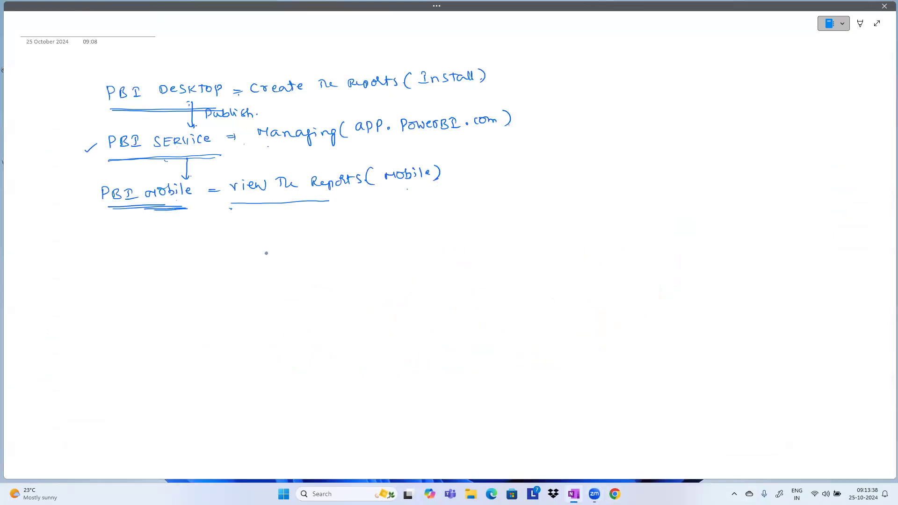
drag(507, 74, 515, 77)
drag(511, 70, 512, 82)
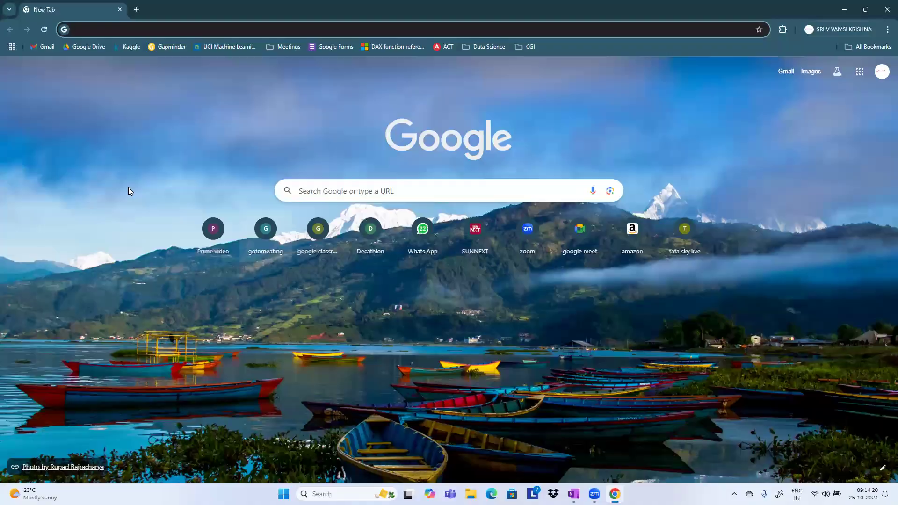
Search the web in Chrome for "download power bi" and open Microsoft's official Power BI Desktop download page.
click(121, 31)
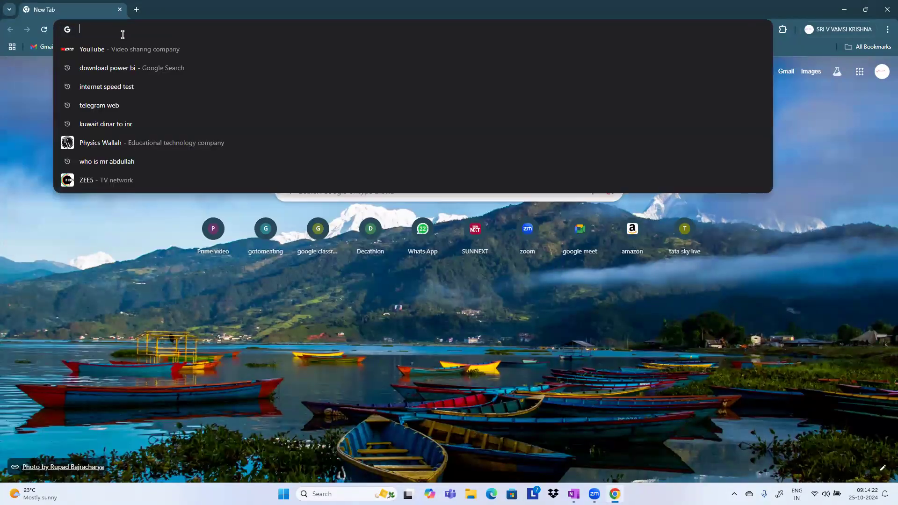
text(DOWN)
key(Return)
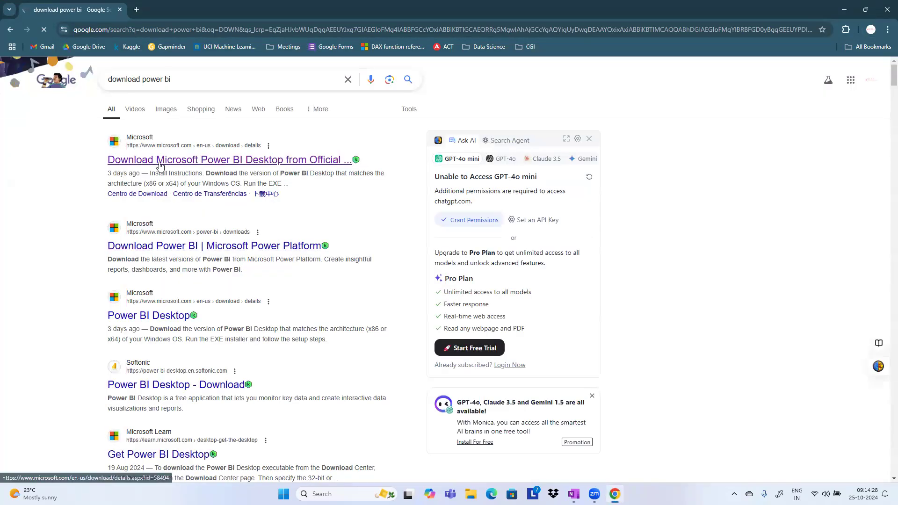
click(190, 160)
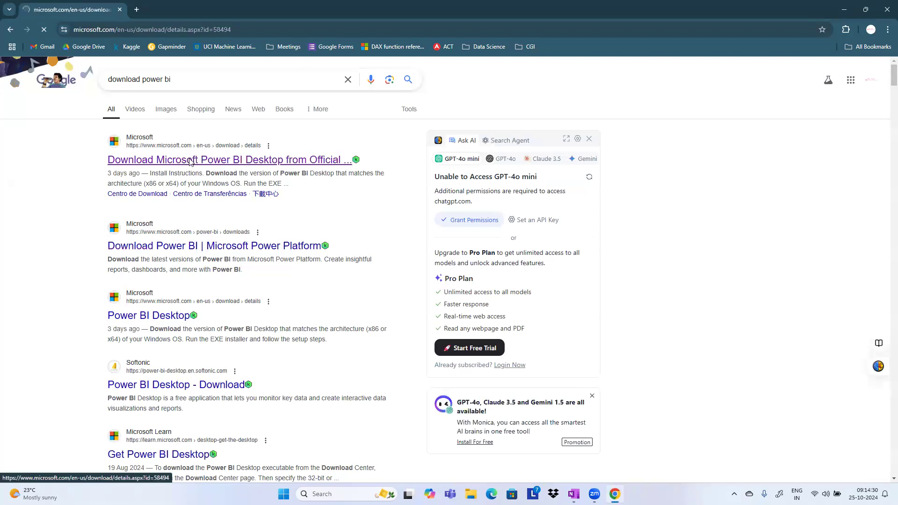
scroll(374, 290, down, 4)
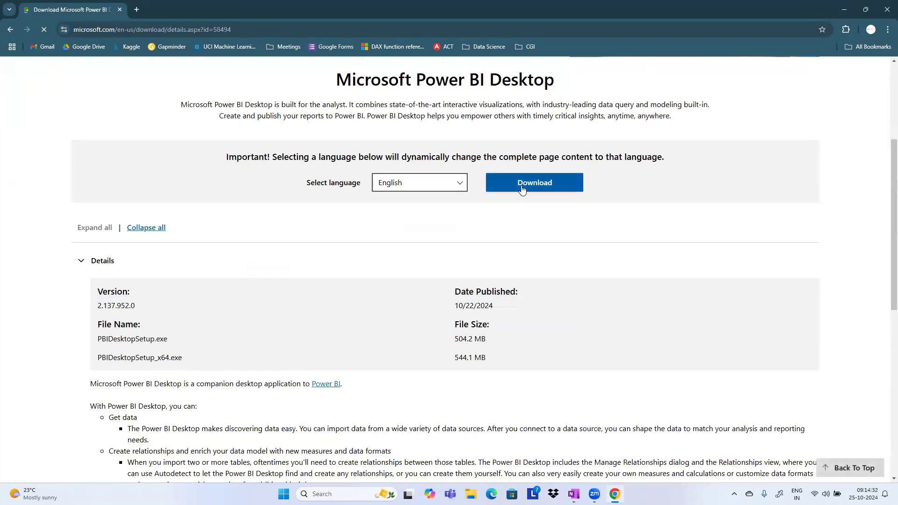
Show the download choices with PBIDesktopSetup_x64.exe selected, close them without downloading and minimize Chrome.
click(523, 187)
click(232, 273)
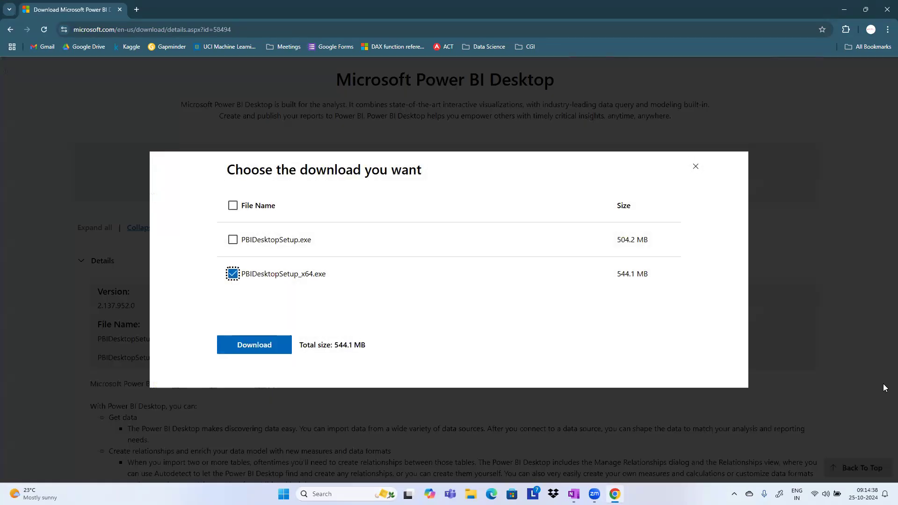
click(693, 164)
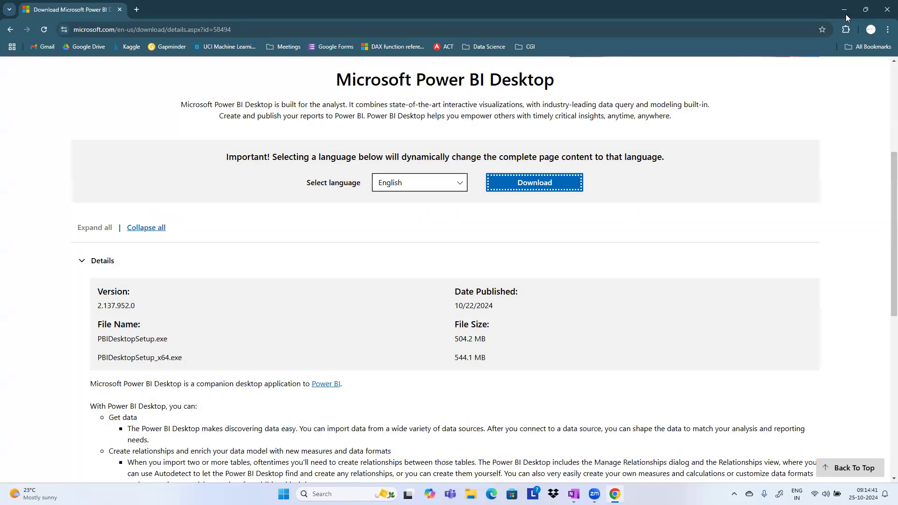
click(844, 12)
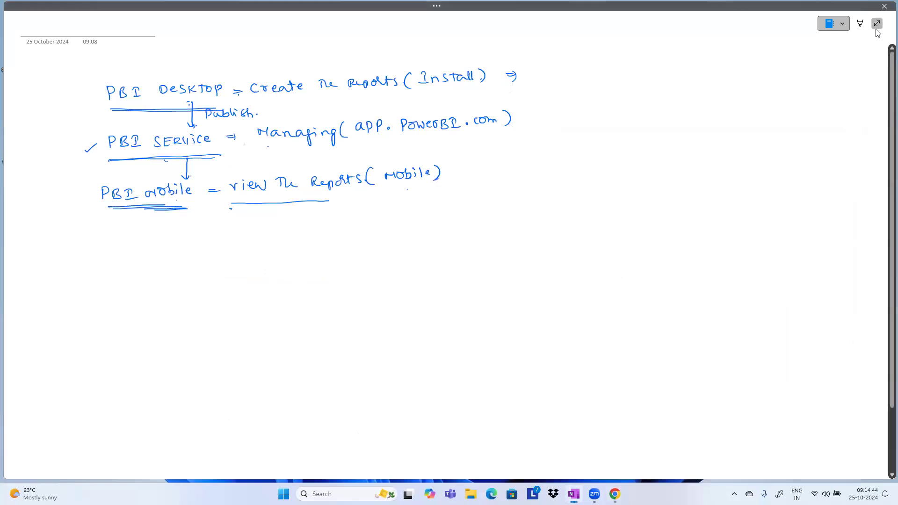
Leave OneNote's full-page view, clear the open windows, launch Power BI Desktop from the desktop and start a blank report.
click(877, 25)
click(842, 12)
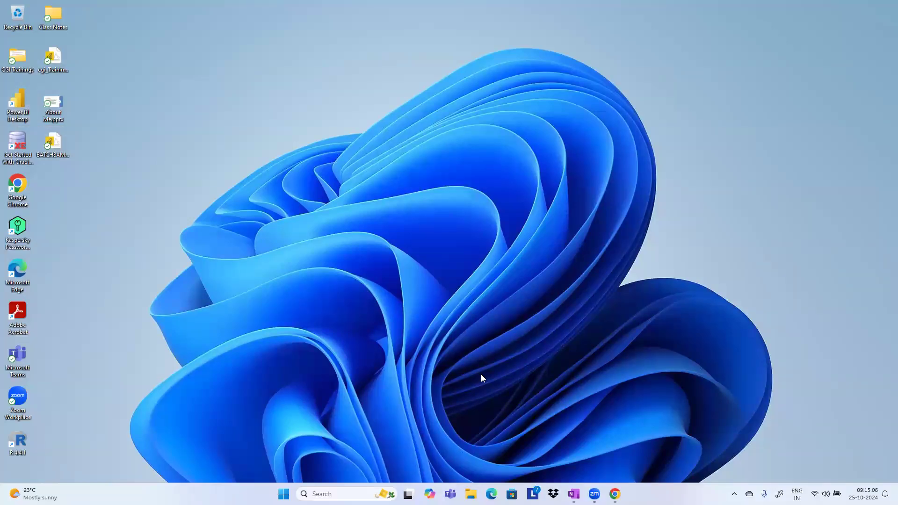
click(614, 494)
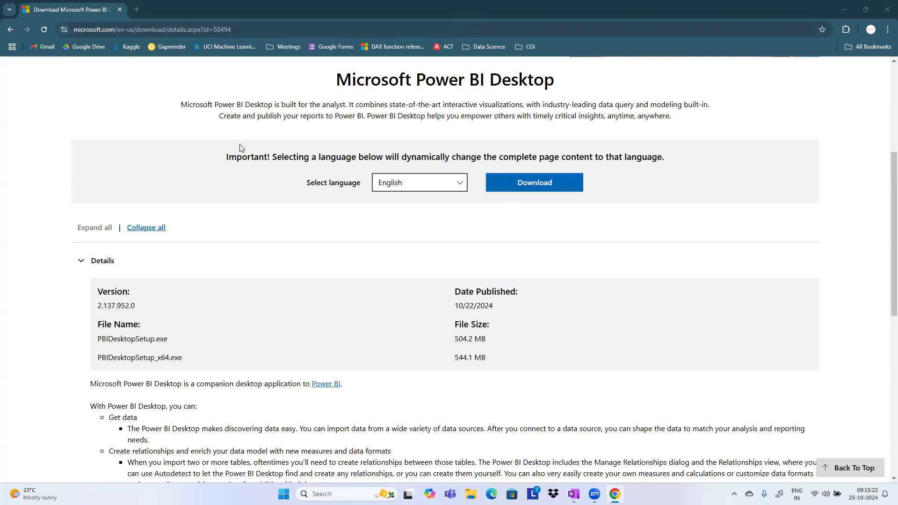
click(844, 15)
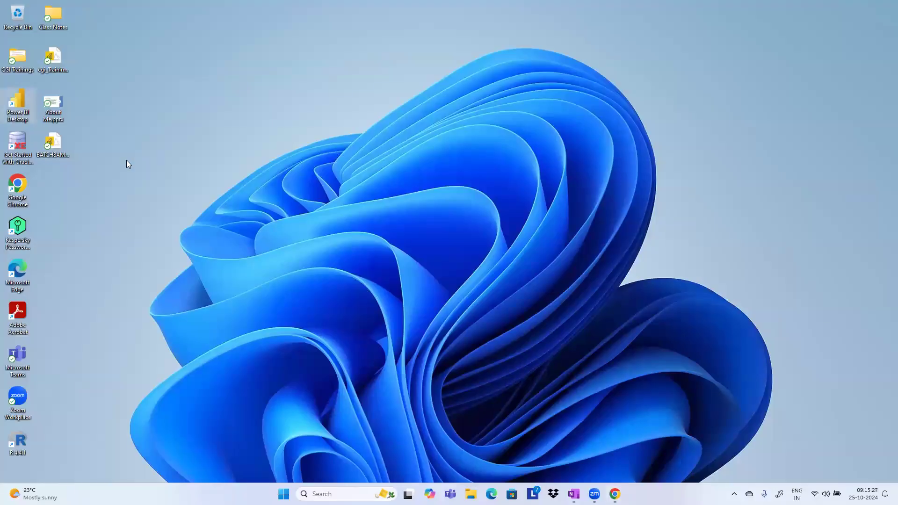
double_click(22, 111)
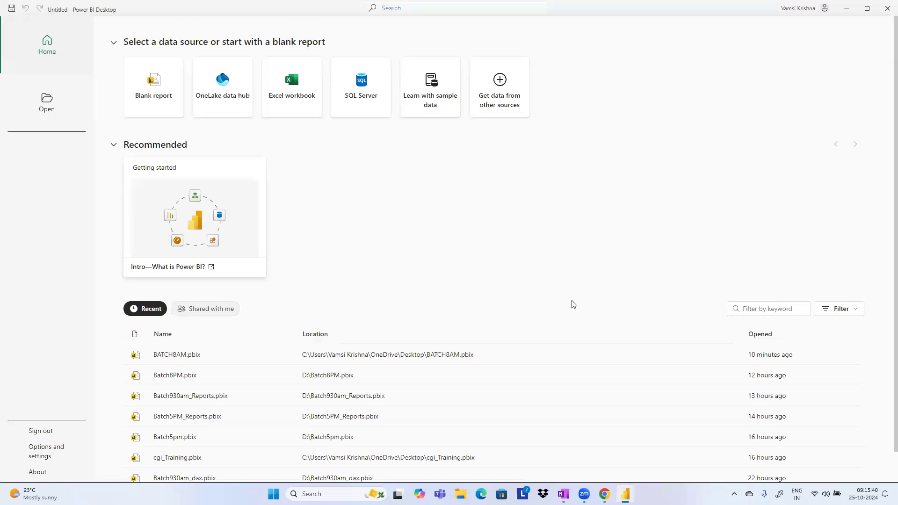
click(143, 95)
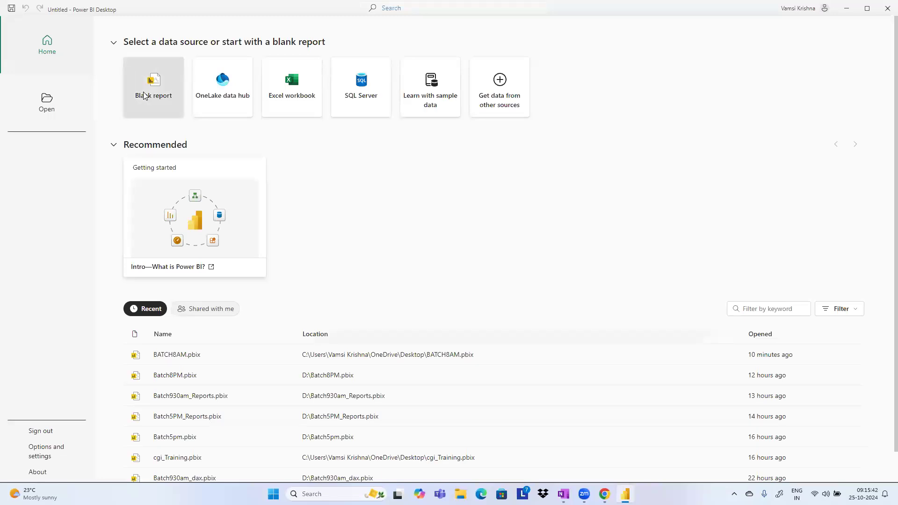
click(847, 9)
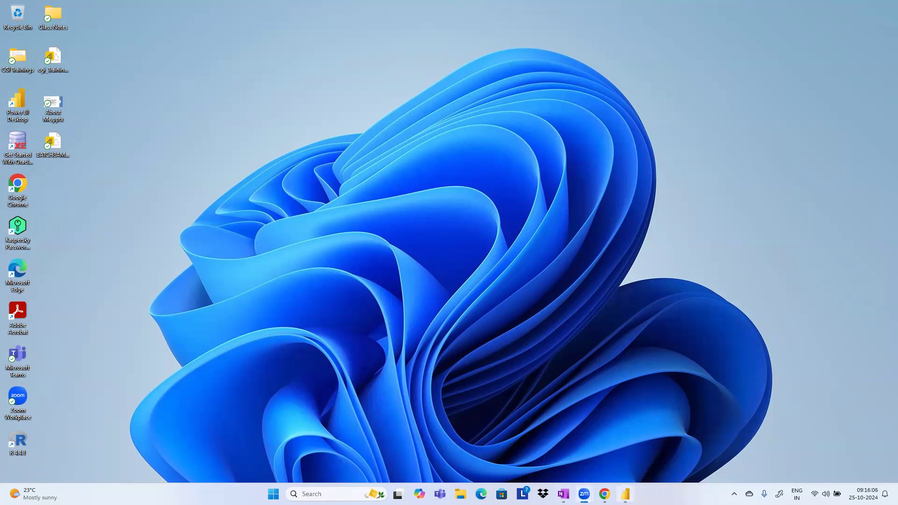
mouse_move(625, 494)
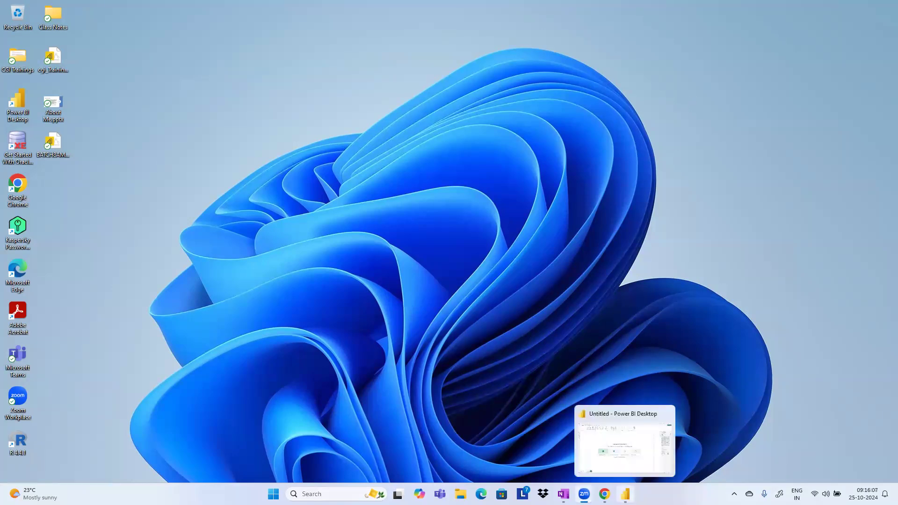
click(626, 456)
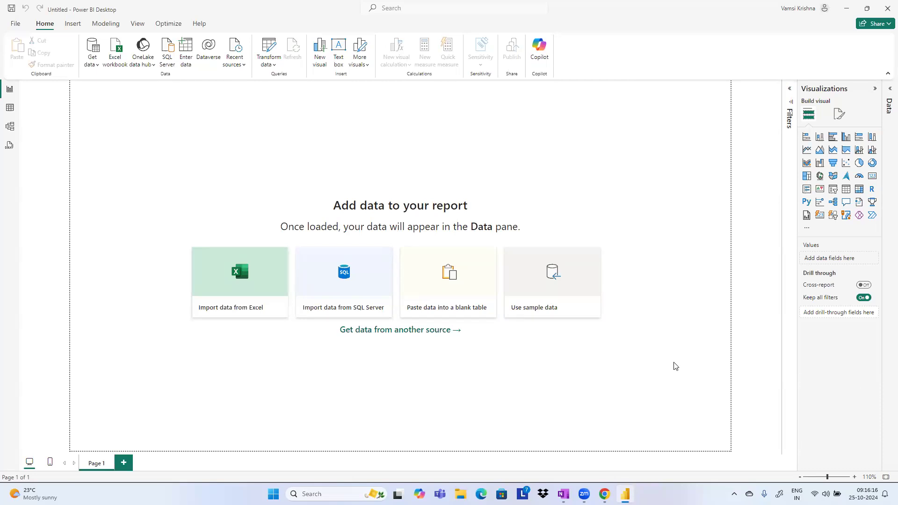
click(733, 493)
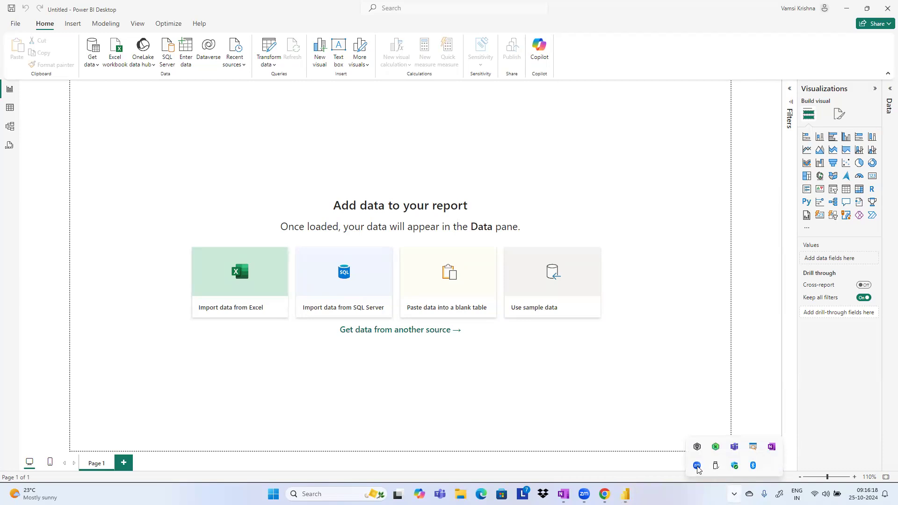
click(715, 448)
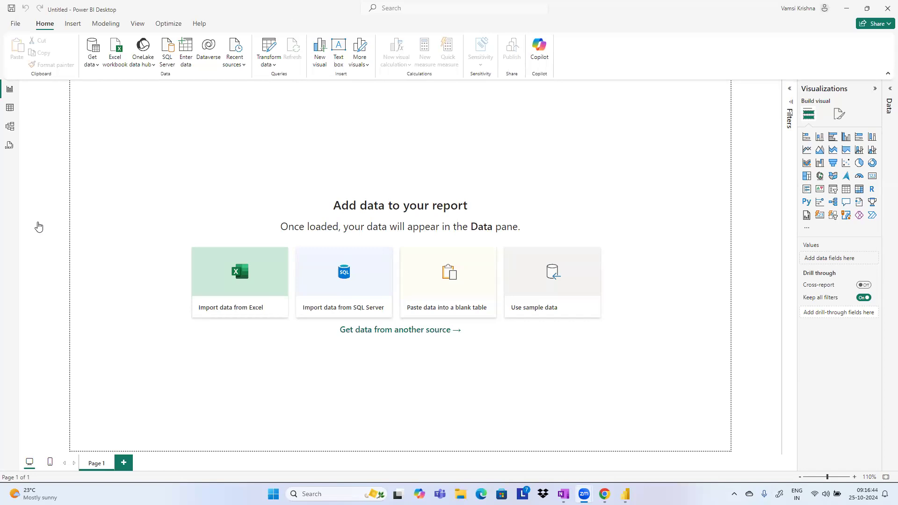
Switch back to OneNote and display the handwritten Power BI notes in full-page view.
click(866, 8)
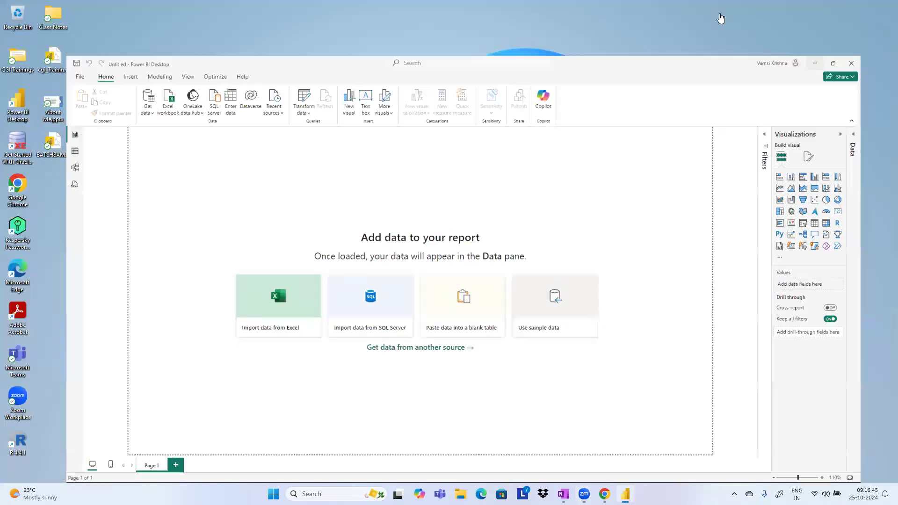
key(super+d)
mouse_move(563, 493)
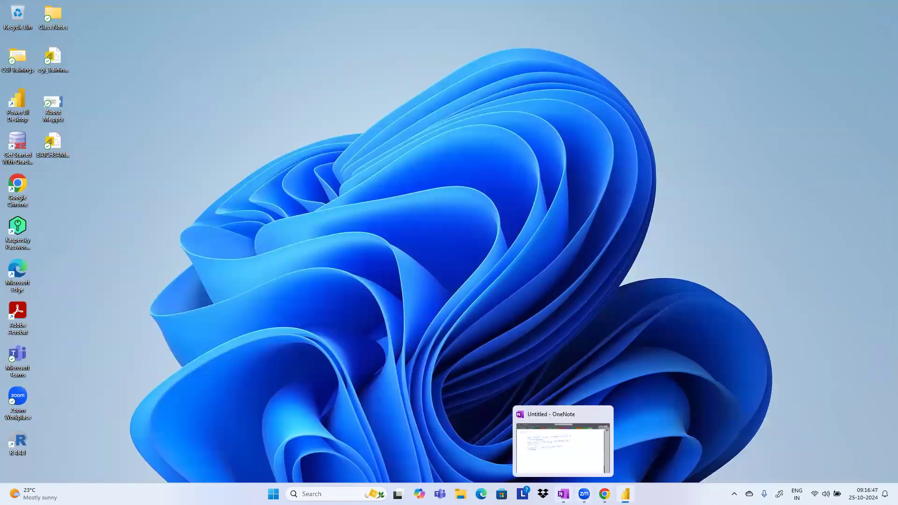
click(571, 465)
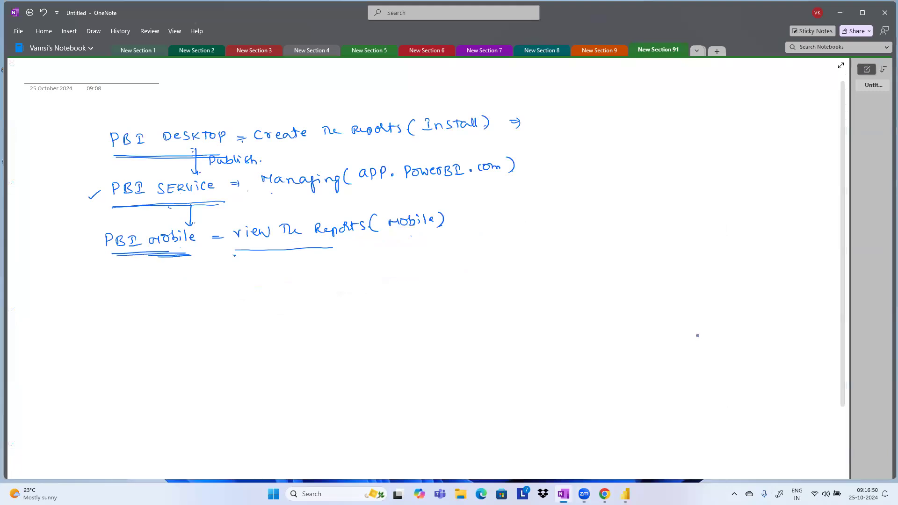
click(841, 65)
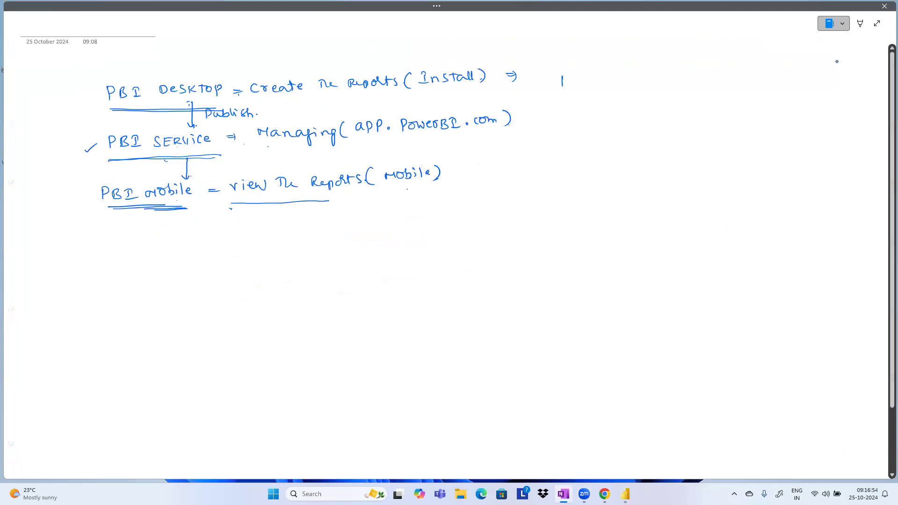
Handwrite "1. Get the Data & Transform the Data." beside the arrow of the PBI Desktop line.
mouse_move(593, 76)
mouse_down()
mouse_move(592, 84)
mouse_move(614, 77)
mouse_up()
mouse_move(625, 75)
mouse_down()
mouse_move(625, 84)
mouse_move(715, 73)
mouse_up()
drag(711, 74, 711, 81)
drag(716, 80, 739, 80)
mouse_move(750, 67)
mouse_down()
mouse_move(747, 82)
mouse_move(759, 76)
mouse_up()
drag(755, 75, 796, 74)
drag(810, 70, 832, 79)
drag(840, 73, 841, 78)
Handwrite "2. Data Modelling." as the second item of the PBI Desktop list.
drag(557, 131, 612, 135)
click(571, 135)
mouse_move(605, 127)
mouse_down()
mouse_move(619, 135)
mouse_move(649, 125)
mouse_move(657, 134)
mouse_up()
click(636, 129)
mouse_move(657, 125)
mouse_down()
mouse_move(657, 133)
mouse_move(671, 132)
mouse_up()
drag(671, 122, 674, 132)
drag(676, 121, 699, 139)
click(710, 132)
Handwrite "3. Create the visuals." as the third item of the PBI Desktop list.
click(574, 182)
mouse_move(562, 175)
mouse_down()
mouse_move(560, 182)
mouse_move(670, 176)
mouse_up()
drag(680, 168, 710, 172)
drag(712, 170, 722, 173)
drag(729, 167, 727, 173)
click(737, 172)
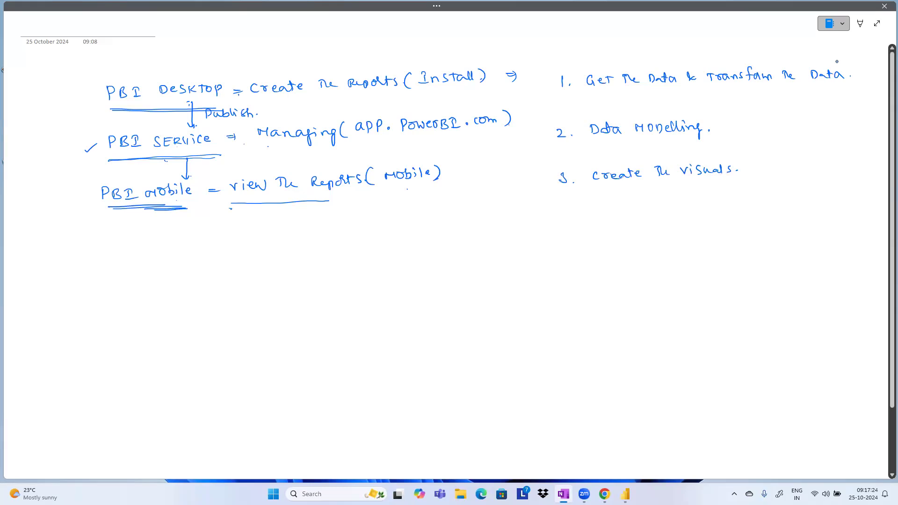
Handwrite "4. Publishing the visuals" as the fourth item and draw a frame around the whole list.
mouse_move(559, 220)
mouse_down()
mouse_move(566, 232)
mouse_move(604, 222)
mouse_up()
drag(607, 221, 629, 225)
mouse_move(631, 220)
mouse_down()
mouse_move(670, 234)
mouse_move(722, 212)
mouse_move(767, 214)
mouse_up()
drag(550, 69, 548, 246)
mouse_move(550, 51)
mouse_down()
mouse_move(855, 61)
mouse_move(809, 282)
mouse_move(553, 281)
mouse_up()
Underline "Transform the Data", "Data Modelling", "Create the visuals" and "Publishing" in the framed list.
drag(720, 90, 830, 87)
drag(597, 144, 701, 144)
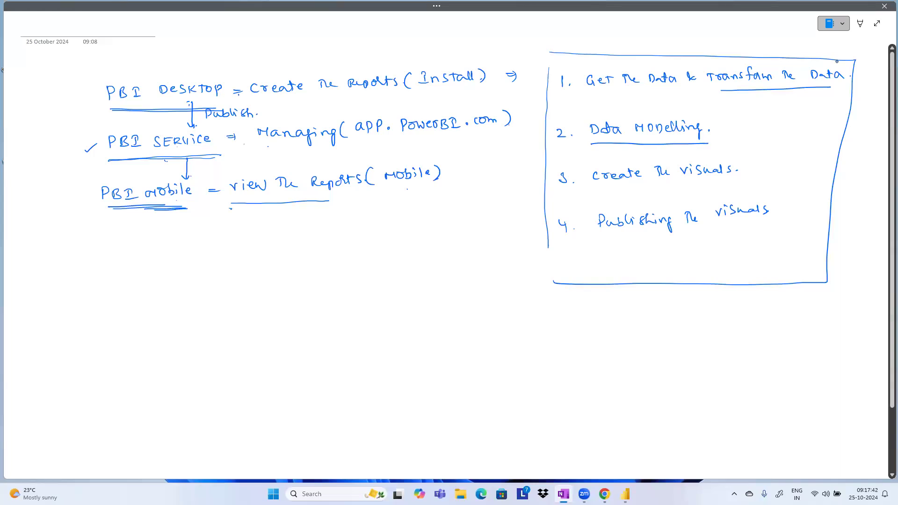
drag(590, 195, 720, 187)
drag(609, 241, 687, 238)
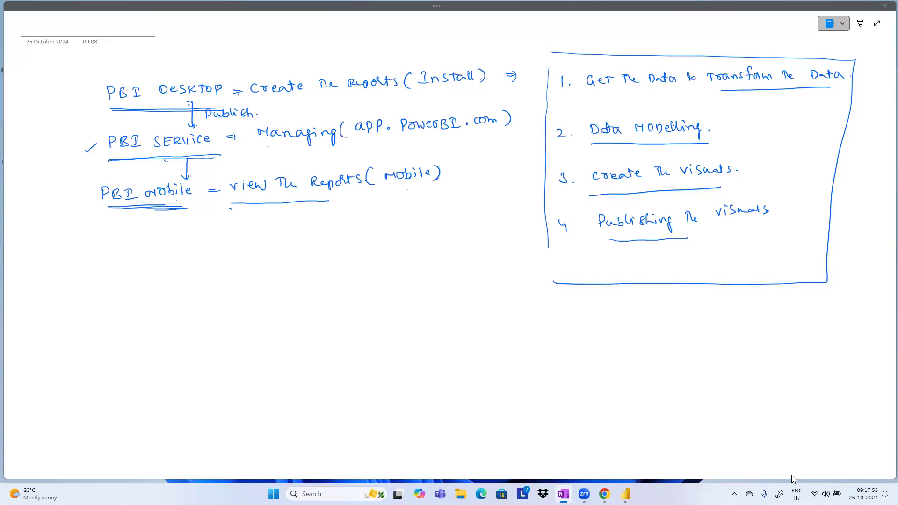
Draw a rectangle containing a stack of short lines below the PBI Mobile line.
mouse_move(120, 265)
mouse_down()
mouse_move(123, 333)
mouse_move(201, 264)
mouse_move(216, 288)
mouse_move(186, 327)
mouse_move(122, 334)
mouse_up()
drag(138, 286, 153, 286)
mouse_move(139, 293)
mouse_down()
mouse_move(153, 297)
mouse_move(143, 316)
mouse_move(159, 322)
mouse_move(143, 354)
mouse_move(151, 344)
mouse_up()
List File, DB and Cloud with trailing dots under the rectangle and write "CSV | Excel" beside File.
drag(145, 350, 150, 349)
mouse_move(154, 348)
mouse_down()
mouse_move(176, 347)
mouse_move(145, 380)
mouse_up()
mouse_move(145, 370)
mouse_down()
mouse_move(153, 373)
mouse_move(146, 381)
mouse_up()
mouse_move(157, 368)
mouse_down()
mouse_move(162, 380)
mouse_move(148, 403)
mouse_up()
mouse_move(151, 390)
mouse_down()
mouse_move(153, 403)
mouse_move(157, 396)
mouse_move(180, 404)
mouse_up()
click(160, 414)
click(161, 423)
click(162, 431)
drag(184, 348, 218, 344)
mouse_move(229, 336)
mouse_down()
mouse_move(220, 345)
mouse_move(238, 334)
mouse_move(246, 348)
mouse_move(293, 333)
mouse_up()
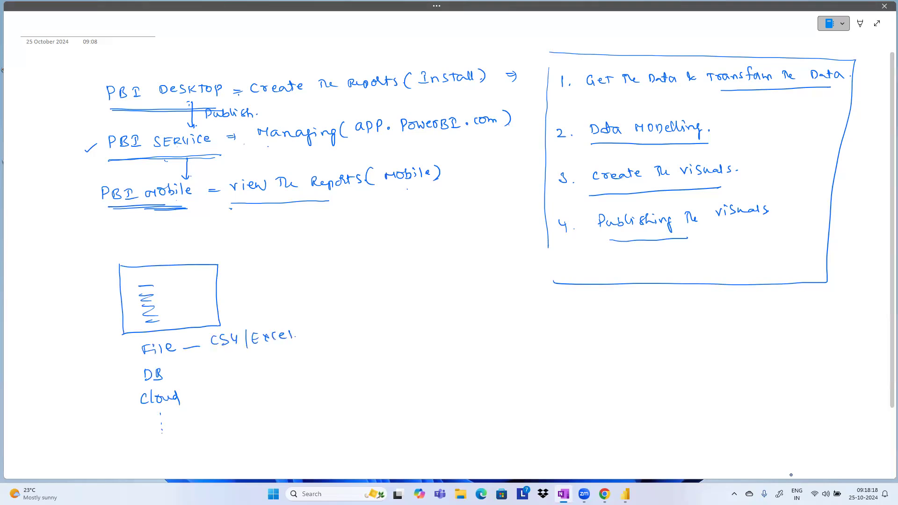
Write "Oracle | SQL SERVER, DB2, MYSQL, Access, Analysis Server etc." beside DB.
mouse_move(178, 372)
mouse_down()
mouse_move(234, 369)
mouse_move(246, 354)
mouse_move(286, 366)
mouse_up()
mouse_move(288, 357)
mouse_down()
mouse_move(292, 367)
mouse_move(354, 351)
mouse_move(400, 355)
mouse_move(363, 366)
mouse_up()
mouse_move(405, 357)
mouse_down()
mouse_move(427, 343)
mouse_move(433, 354)
mouse_move(454, 350)
mouse_up()
drag(453, 340, 466, 353)
drag(251, 388, 262, 385)
mouse_move(272, 378)
mouse_down()
mouse_move(269, 386)
mouse_move(291, 384)
mouse_up()
mouse_move(300, 374)
mouse_down()
mouse_move(297, 384)
mouse_move(335, 374)
mouse_move(363, 390)
mouse_move(373, 380)
mouse_up()
mouse_move(381, 371)
mouse_down()
mouse_move(377, 378)
mouse_move(446, 371)
mouse_up()
drag(456, 362, 449, 366)
Draw an arrow from Cloud and write "Azure | AWS | GCP etc." at its end.
mouse_move(188, 399)
mouse_down()
mouse_move(198, 415)
mouse_move(270, 410)
mouse_up()
mouse_move(280, 401)
mouse_down()
mouse_move(280, 422)
mouse_move(296, 405)
mouse_move(300, 416)
mouse_up()
mouse_move(291, 410)
mouse_down()
mouse_move(317, 408)
mouse_move(331, 419)
mouse_move(358, 412)
mouse_up()
drag(360, 412, 387, 407)
mouse_move(390, 398)
mouse_down()
mouse_move(391, 408)
mouse_move(401, 406)
mouse_up()
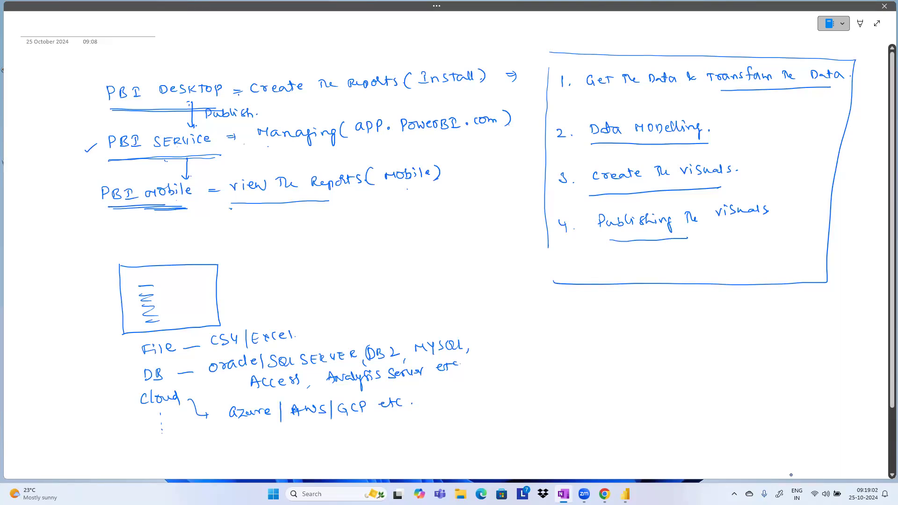
Write the heading "Data Source" above the rectangle.
drag(133, 241, 136, 253)
drag(150, 246, 162, 242)
drag(168, 244, 168, 251)
drag(183, 241, 180, 252)
drag(187, 245, 206, 251)
drag(208, 249, 218, 248)
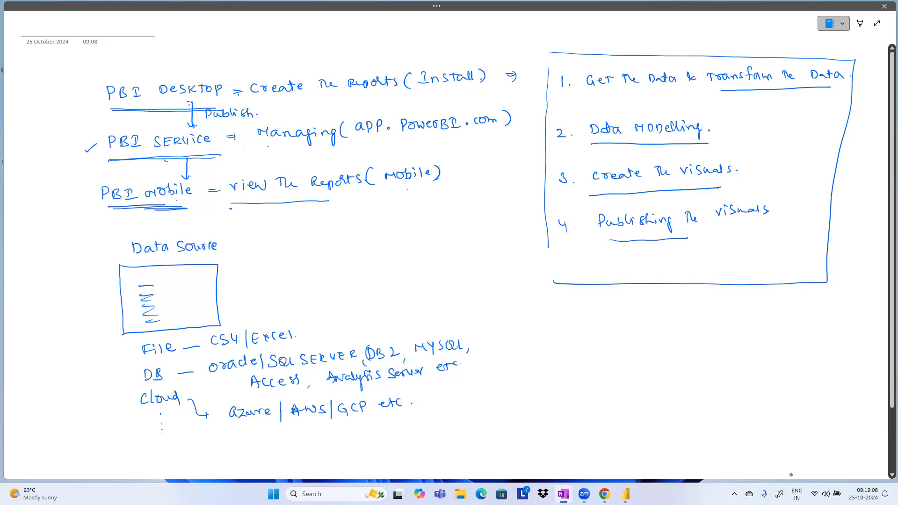
Draw an arrow from the Data Source rectangle to the words "POWER BI." and frame those words.
drag(215, 289, 290, 288)
drag(290, 285, 319, 288)
mouse_move(317, 280)
mouse_down()
mouse_move(350, 284)
mouse_move(365, 277)
mouse_move(367, 284)
mouse_up()
drag(378, 276, 379, 282)
drag(388, 273, 395, 273)
drag(391, 274, 392, 282)
drag(387, 283, 396, 283)
mouse_move(312, 268)
mouse_down()
mouse_move(313, 302)
mouse_move(376, 262)
mouse_move(412, 289)
mouse_move(309, 304)
mouse_up()
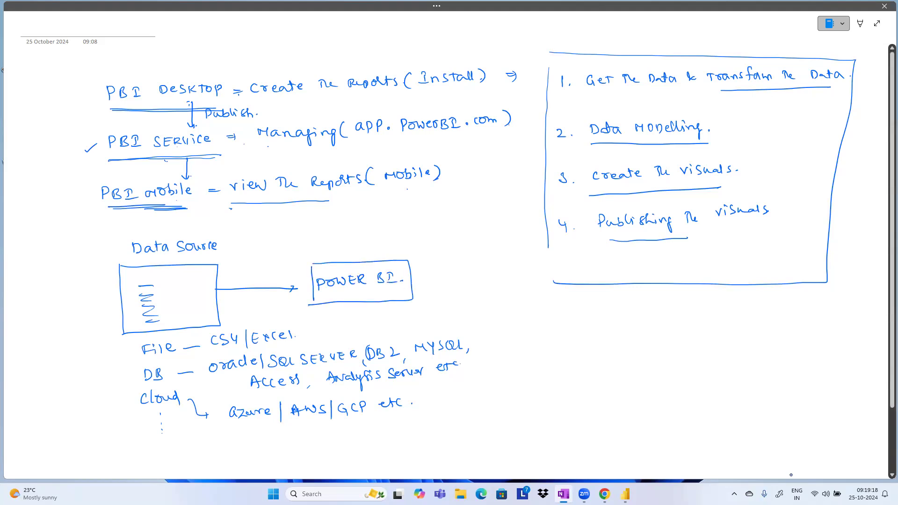
Put check marks in front of File, DB and Cloud.
drag(130, 347, 146, 341)
drag(120, 382, 143, 375)
drag(119, 412, 140, 399)
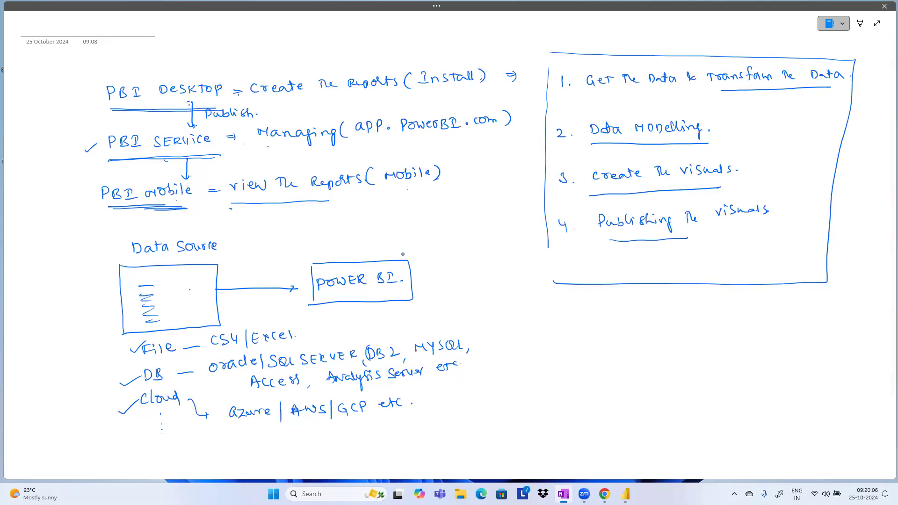
Frame the File line, CSV | Excel and Oracle | SQL SERVER, add a line over Cloud, and leave the full-page view.
mouse_move(129, 371)
mouse_down()
mouse_move(278, 356)
mouse_move(310, 339)
mouse_move(280, 318)
mouse_move(137, 327)
mouse_move(131, 362)
mouse_up()
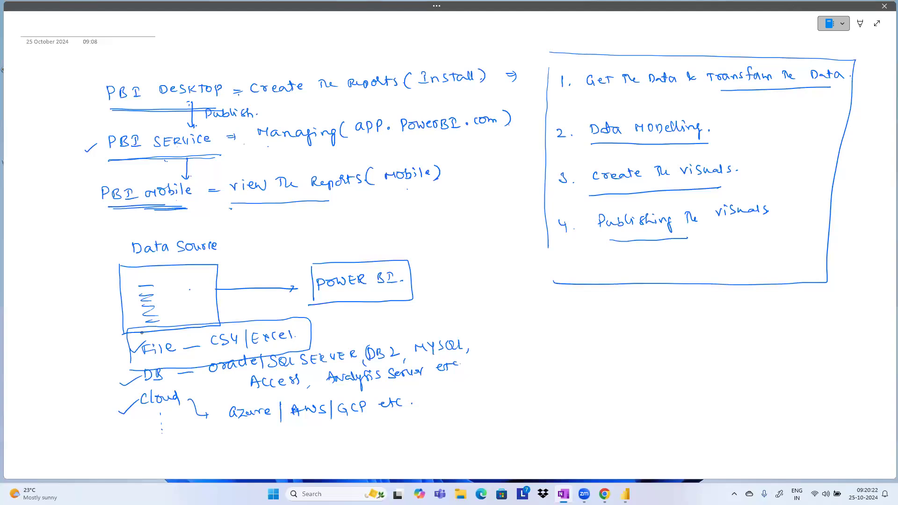
drag(213, 355, 304, 348)
mouse_move(143, 391)
mouse_down()
mouse_move(167, 389)
mouse_move(154, 397)
mouse_up()
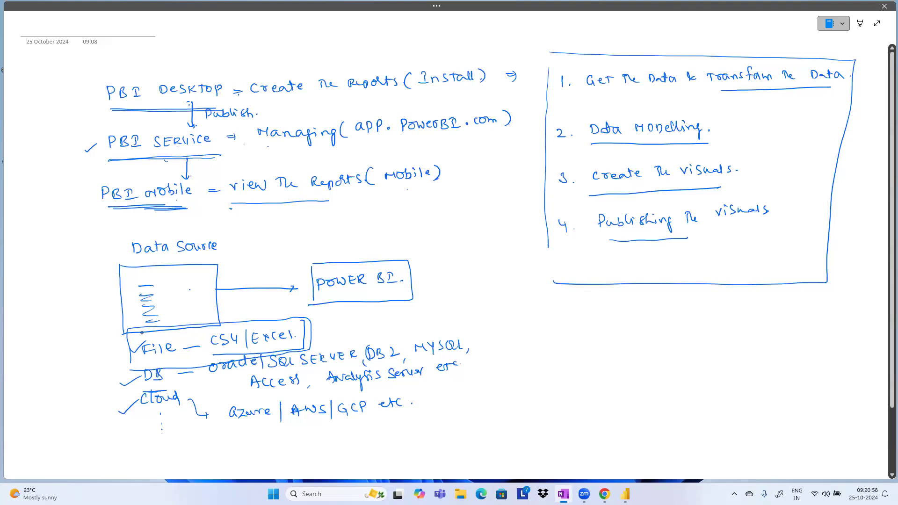
mouse_move(213, 382)
mouse_down()
mouse_move(371, 370)
mouse_move(363, 347)
mouse_move(271, 348)
mouse_move(210, 356)
mouse_move(210, 383)
mouse_up()
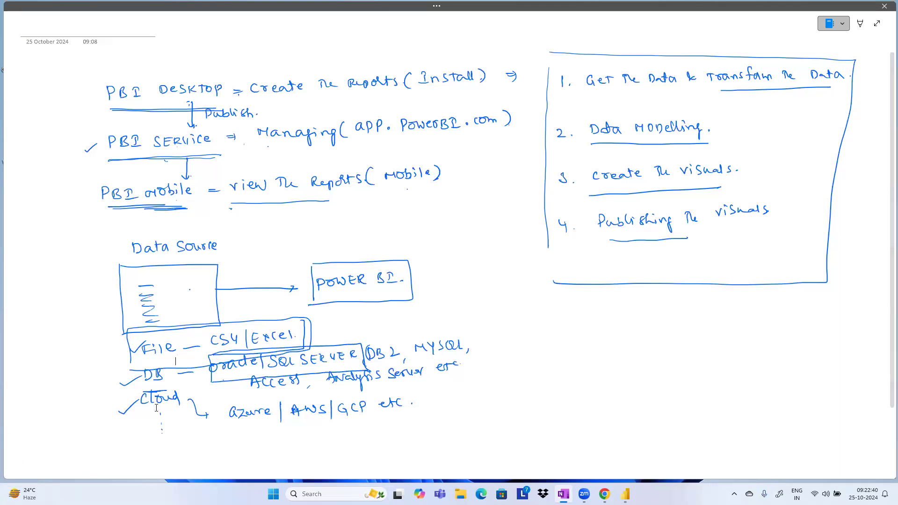
click(874, 27)
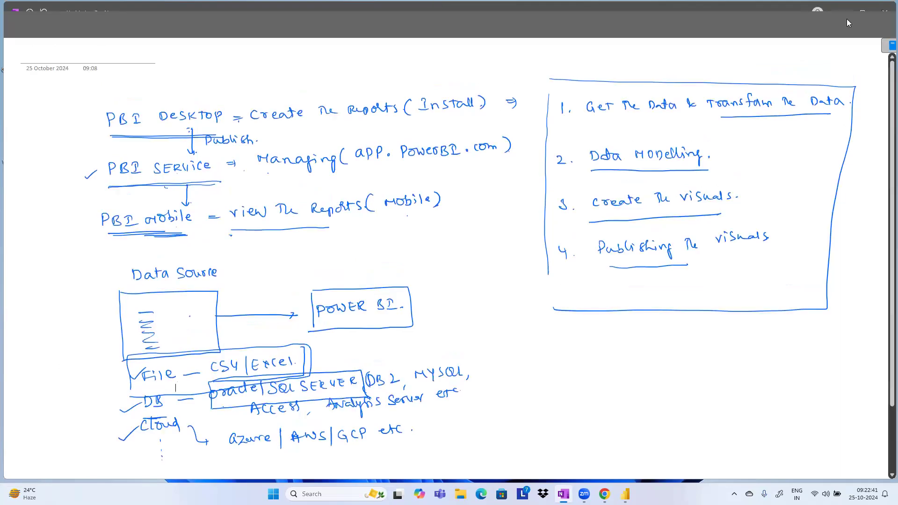
Switch to the blank report in Power BI Desktop and review the list of common data sources.
click(873, 8)
click(563, 493)
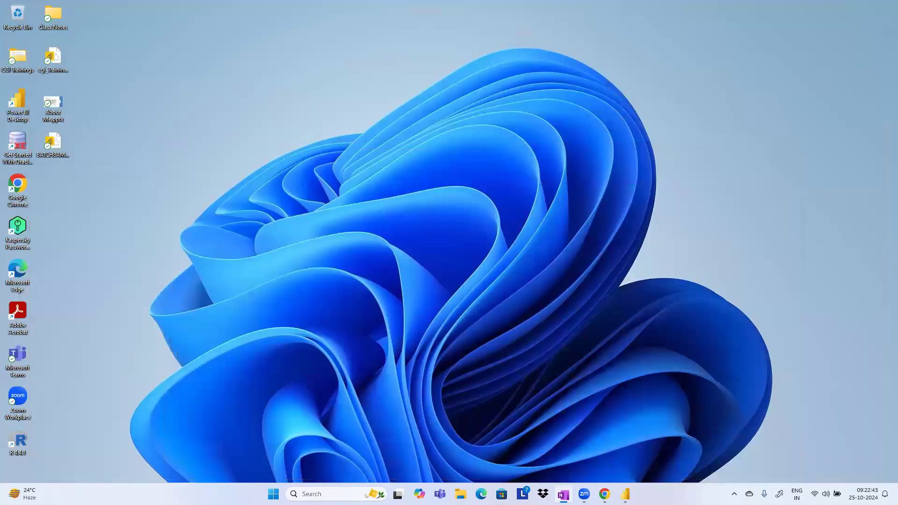
click(625, 494)
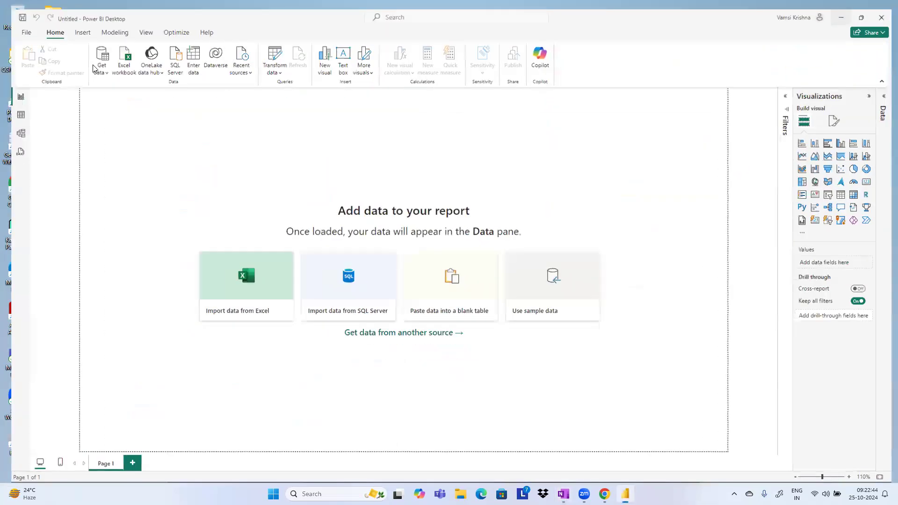
click(92, 62)
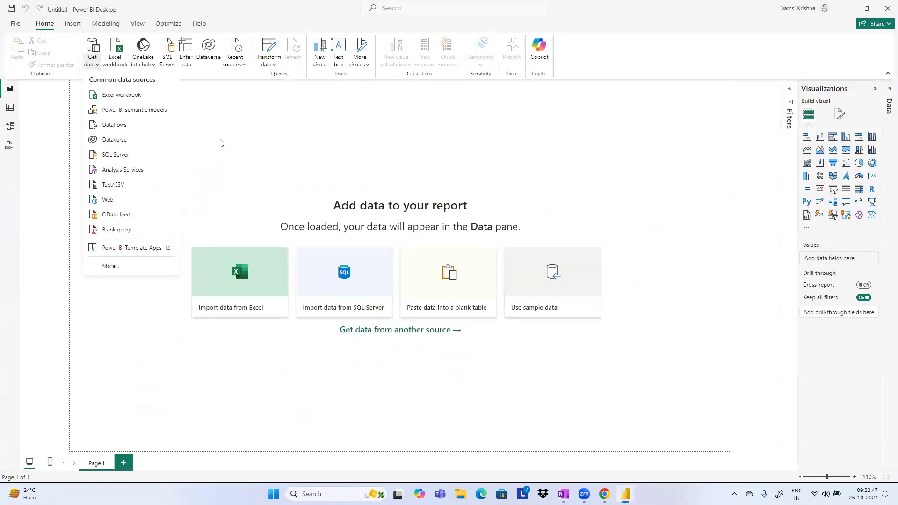
click(220, 143)
click(91, 63)
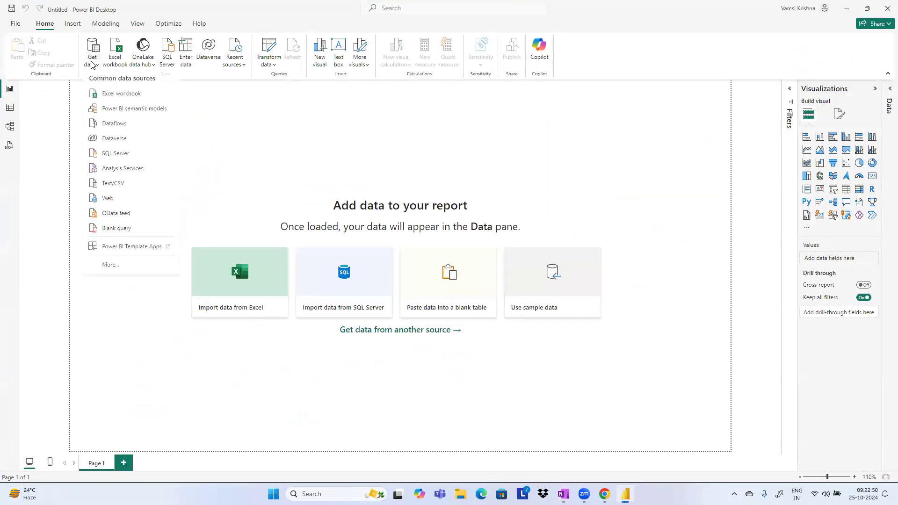
click(234, 174)
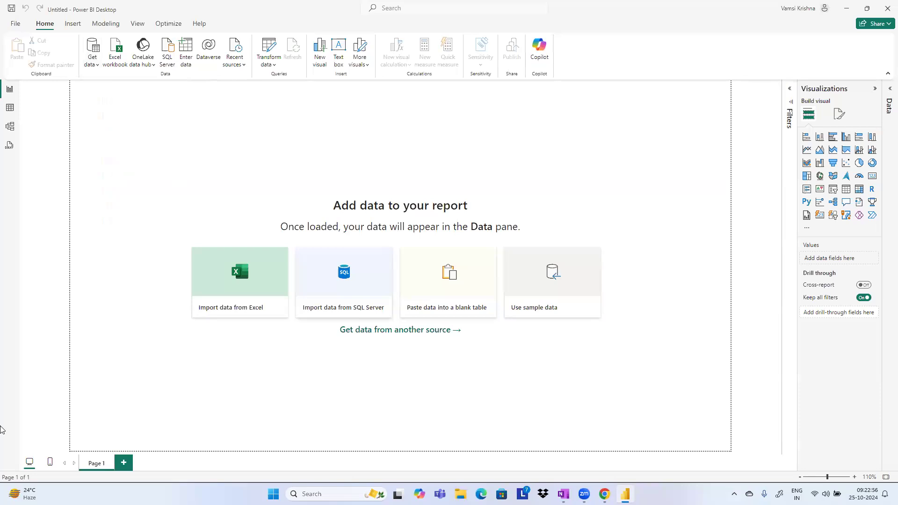
click(95, 64)
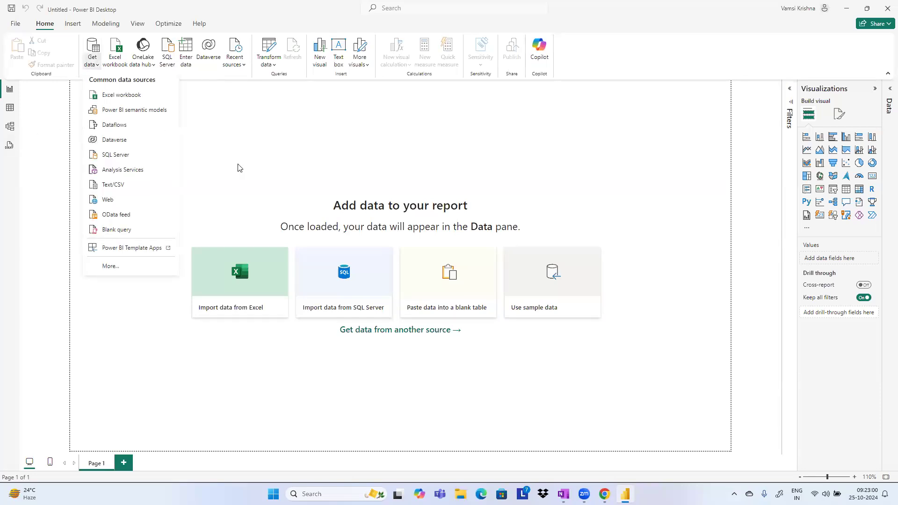
click(206, 148)
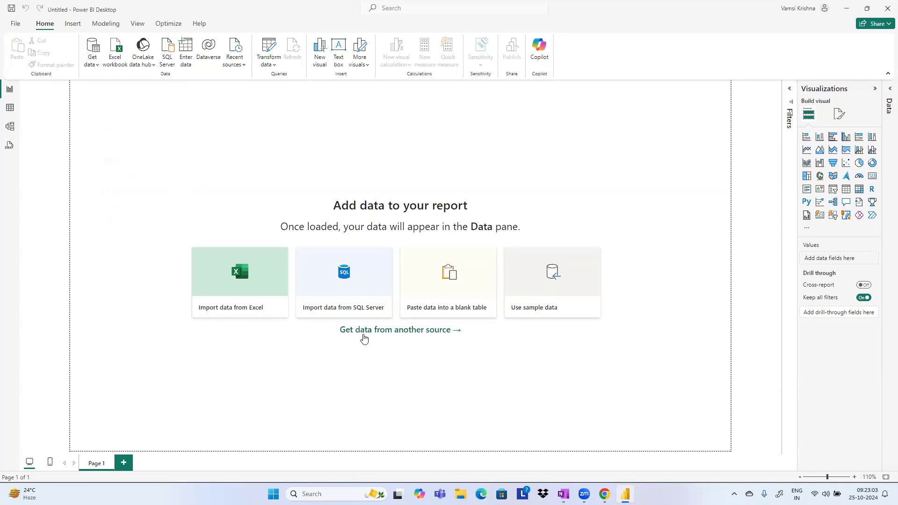
Import usedcars.csv from the Data folder as a Text/CSV source and load it into the report.
click(95, 68)
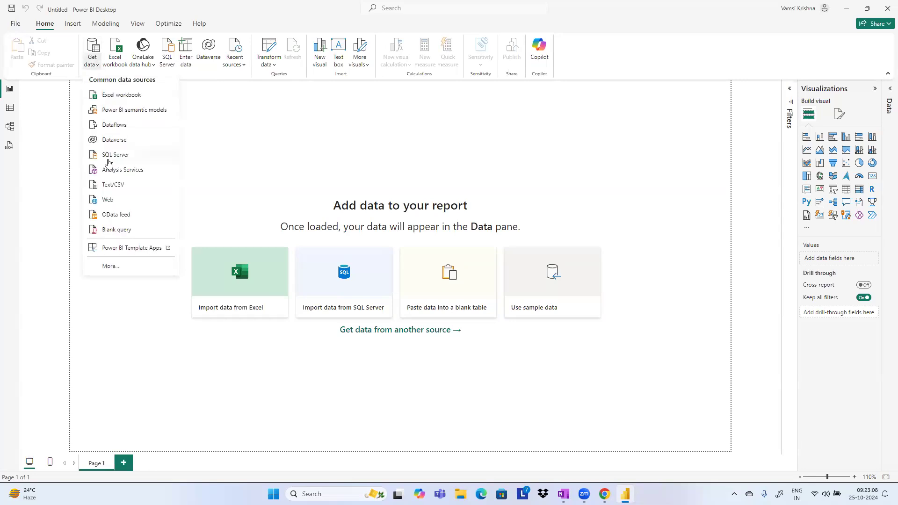
click(112, 186)
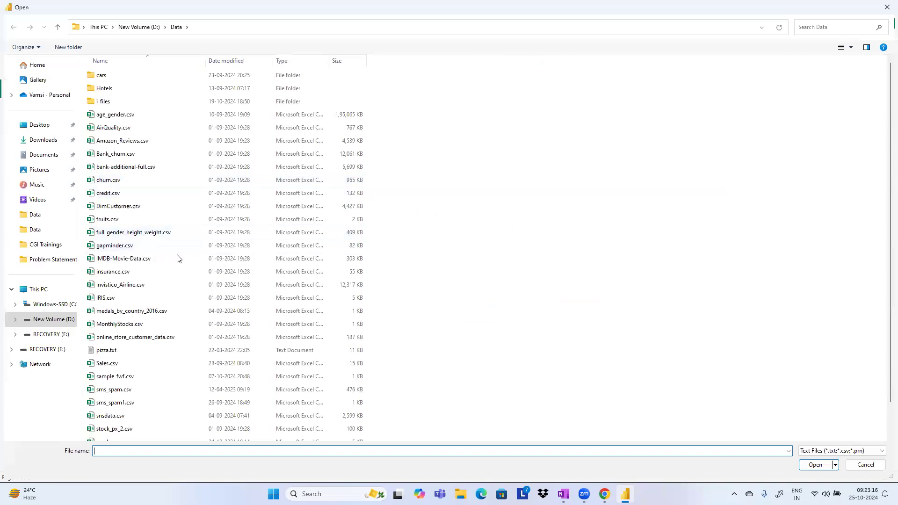
scroll(178, 259, down, 1)
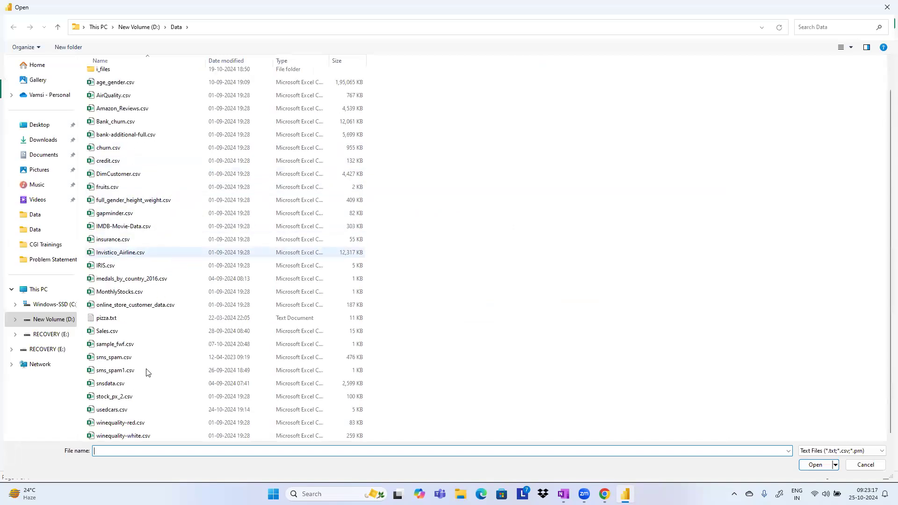
click(113, 410)
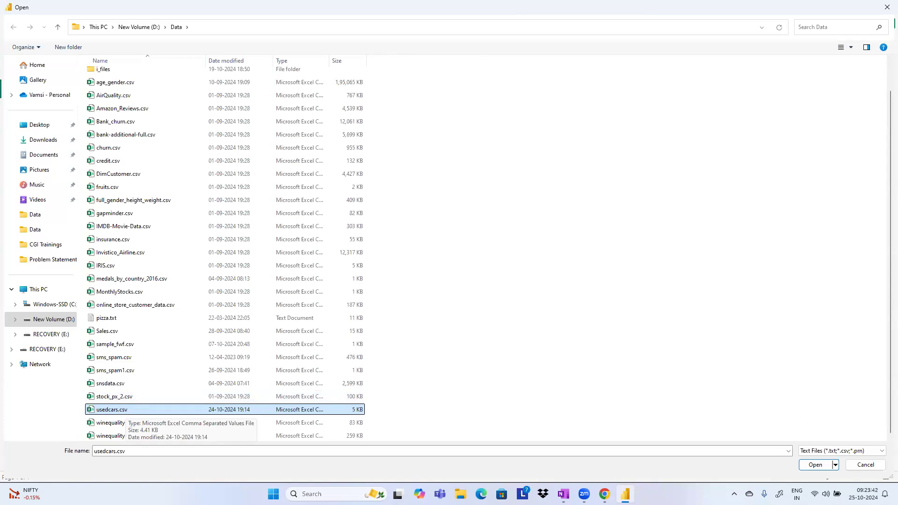
click(815, 464)
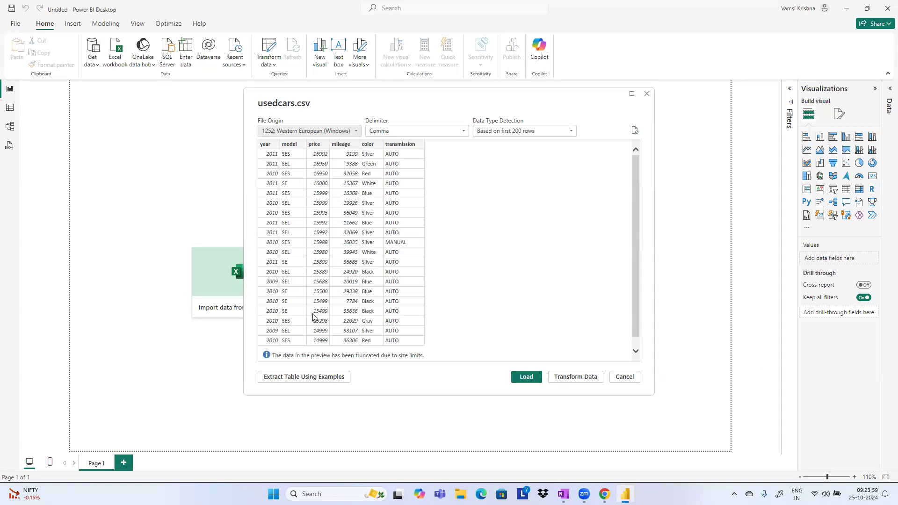
click(526, 377)
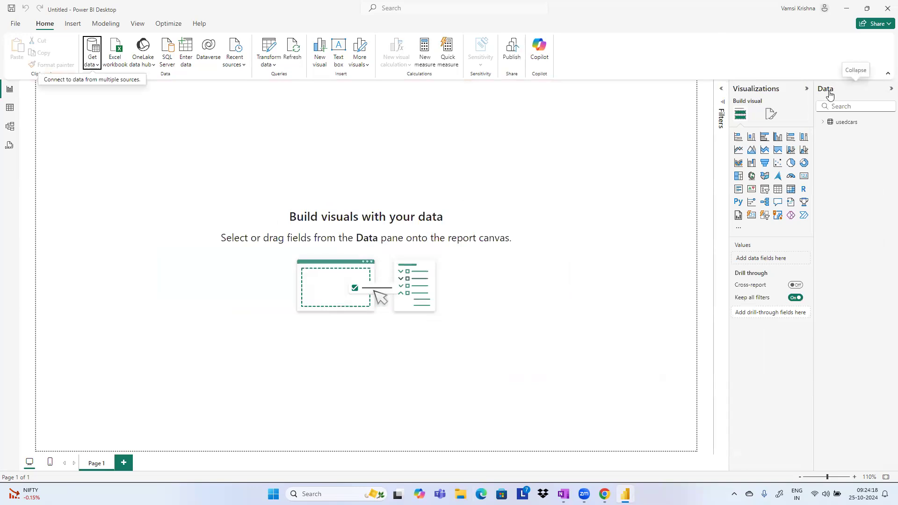
Collapse and reopen the Data pane, and expand the usedcars table to list its fields.
click(889, 88)
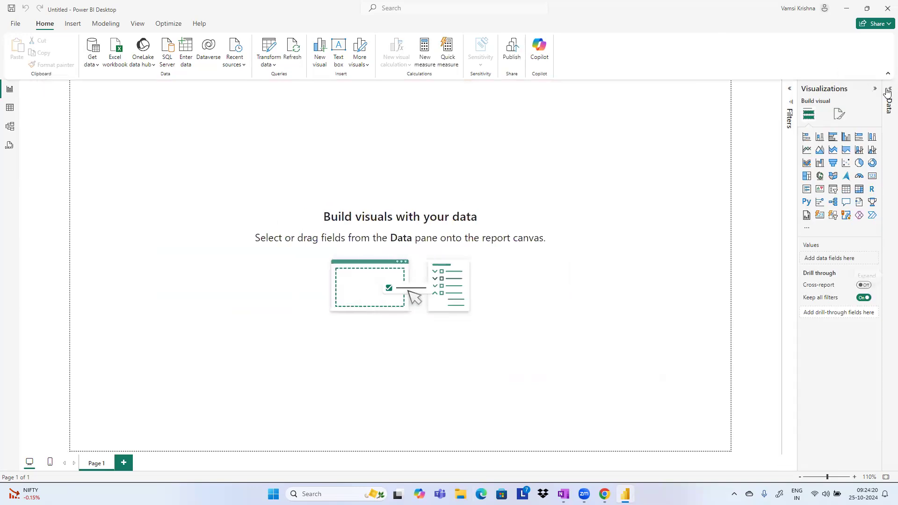
click(887, 92)
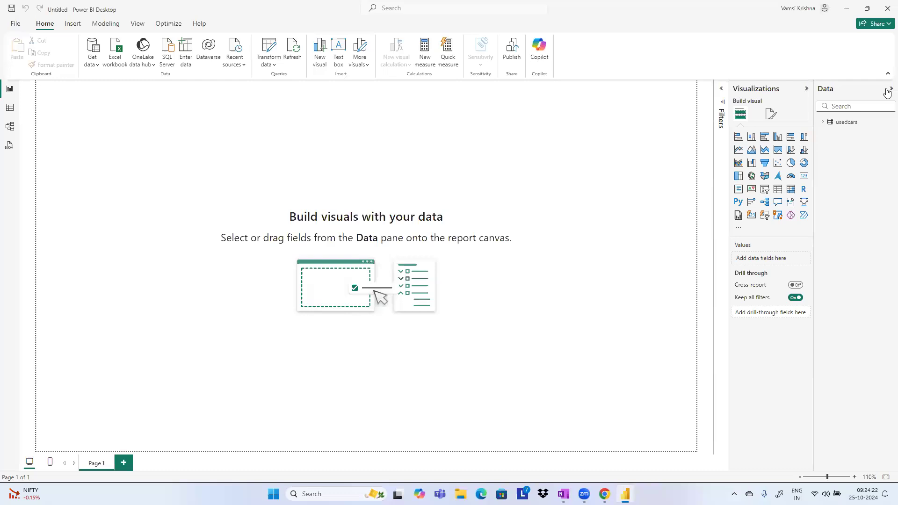
click(823, 125)
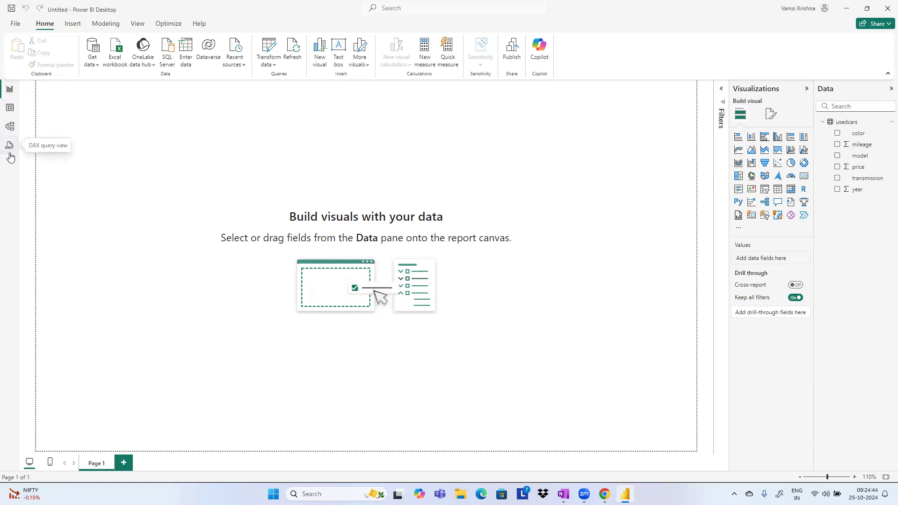
Look through the Table, Model and DAX query views, examine the usedcars rows, and return to Report view.
click(10, 108)
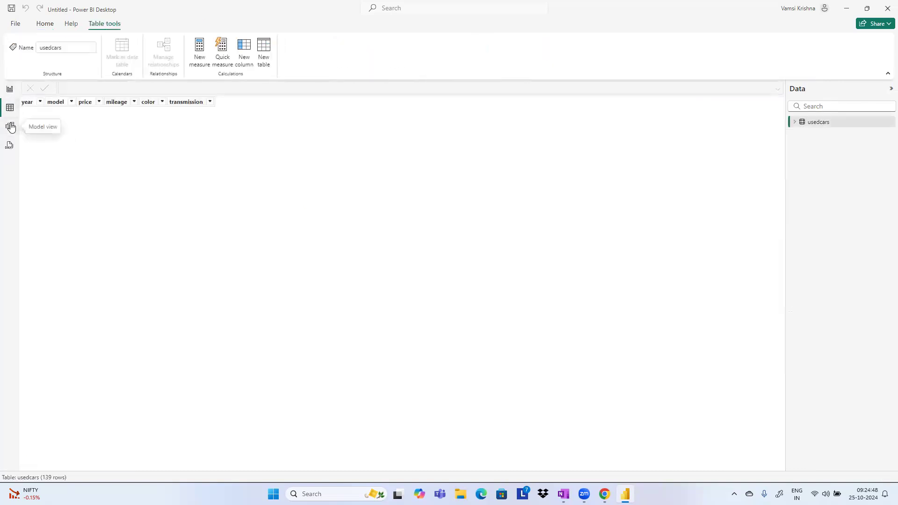
click(10, 127)
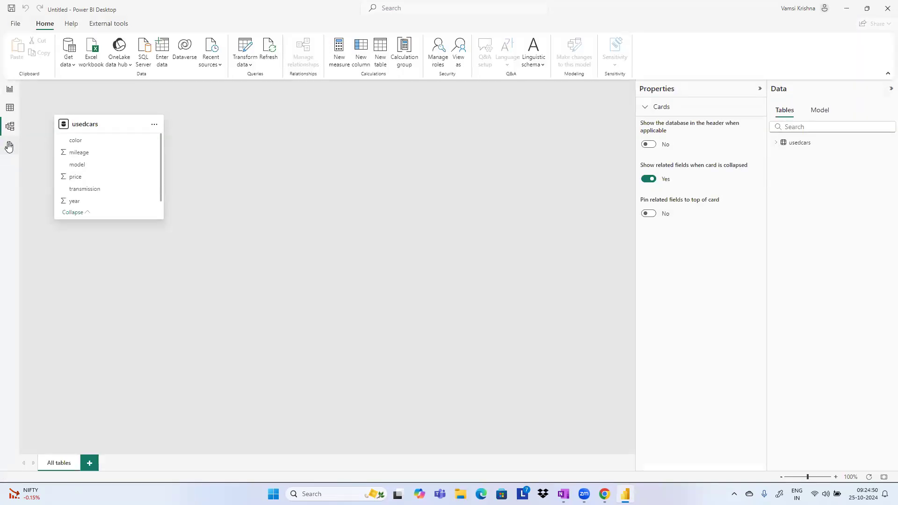
click(9, 146)
click(10, 113)
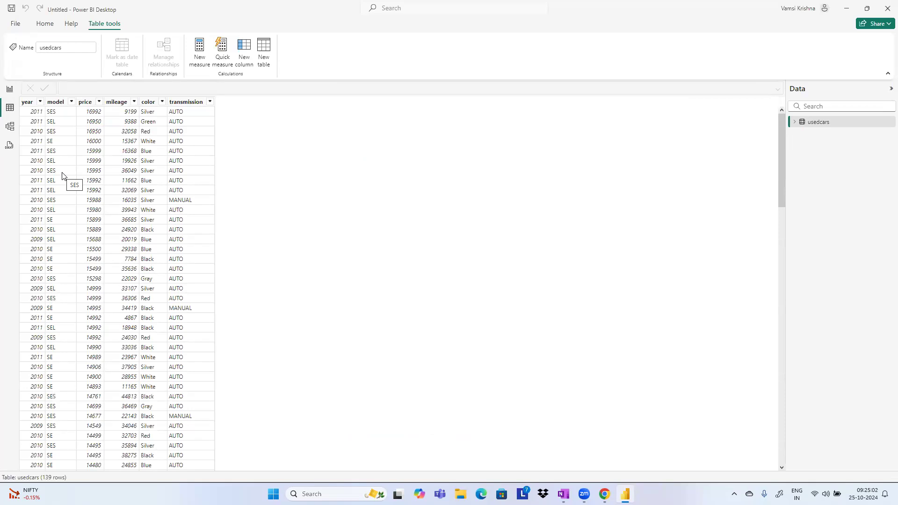
click(10, 90)
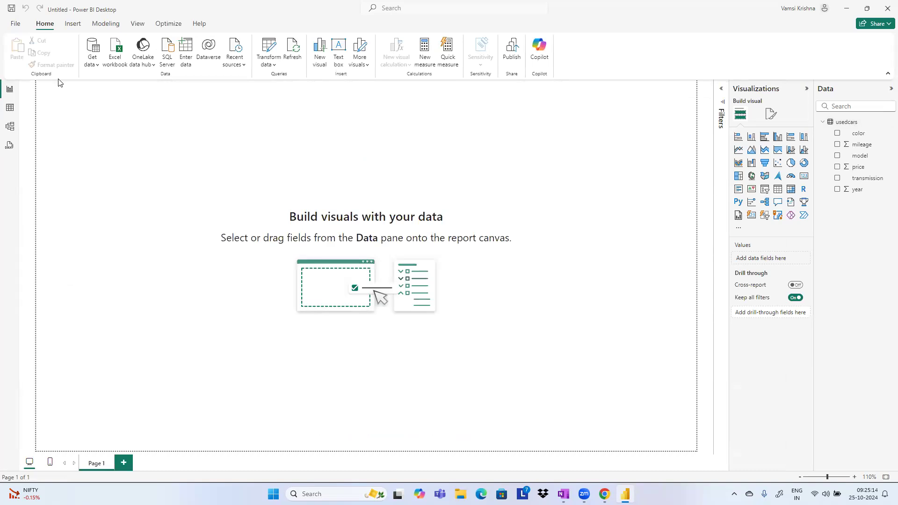
Import insurance.csv from the Data folder as a second Text/CSV source and load it into the report.
click(92, 65)
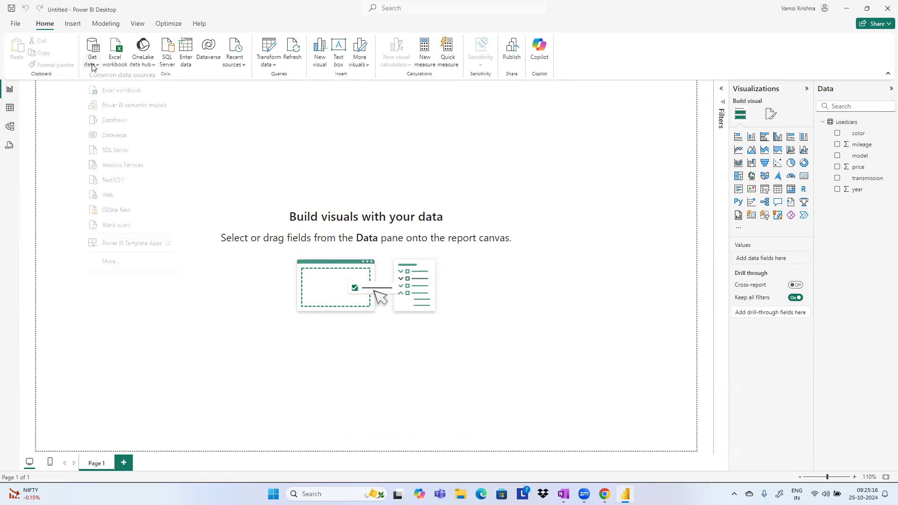
click(123, 183)
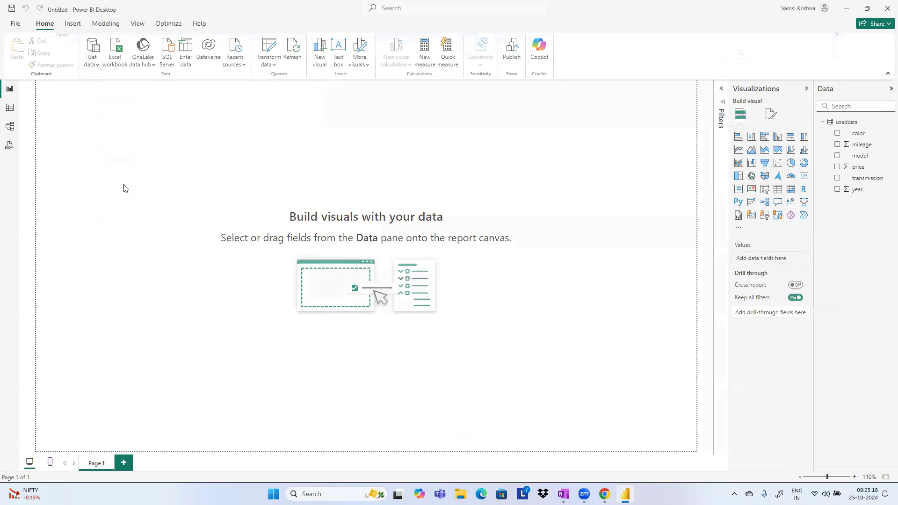
scroll(147, 313, down, 1)
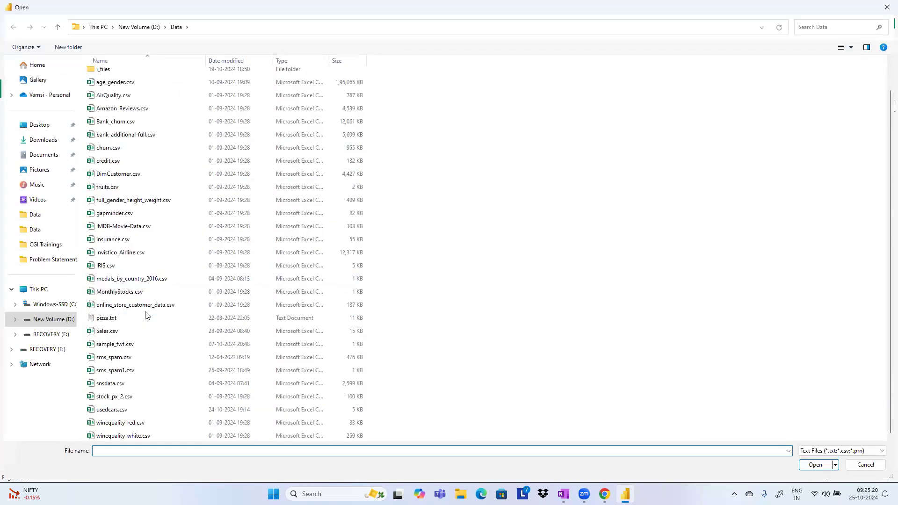
click(104, 239)
click(820, 467)
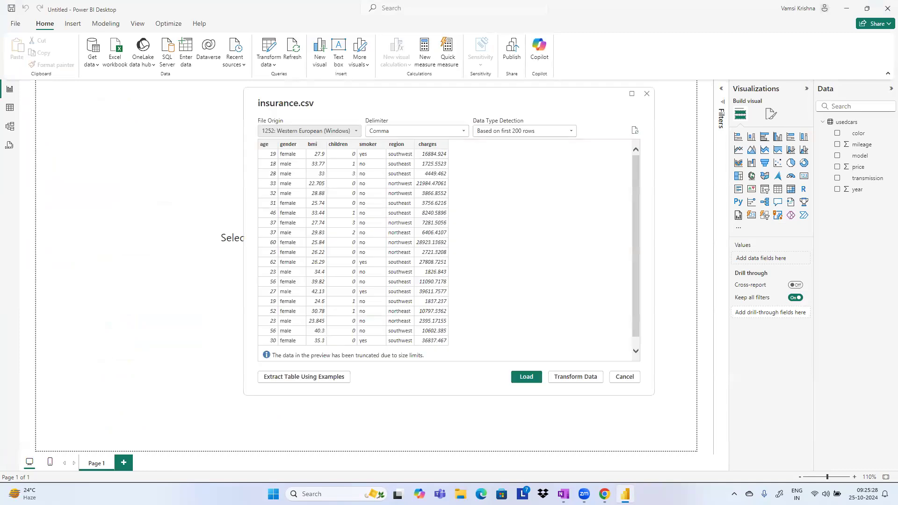
click(530, 377)
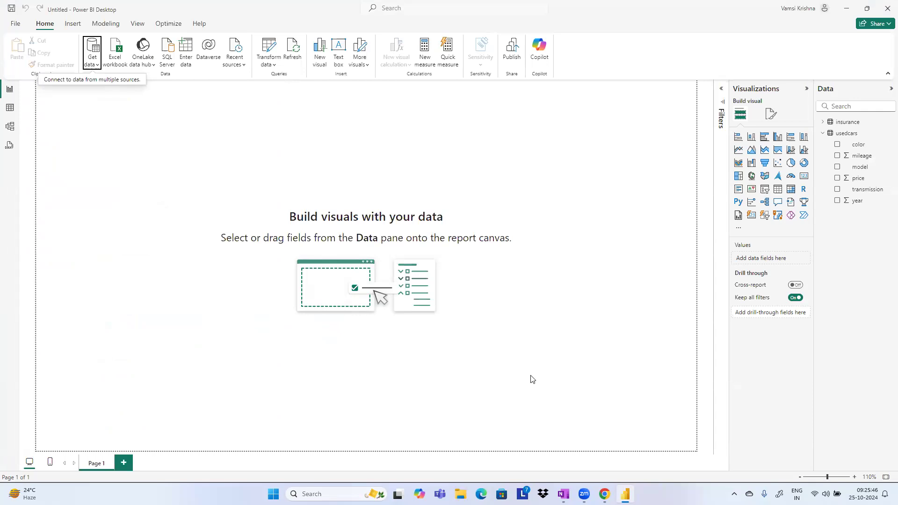
Collapse the usedcars field list and examine the insurance and usedcars rows in Table view.
click(823, 134)
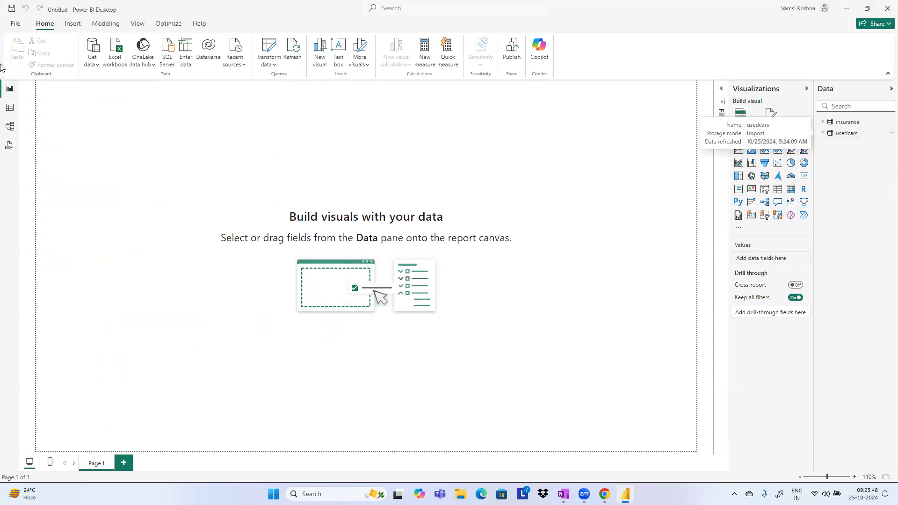
click(10, 108)
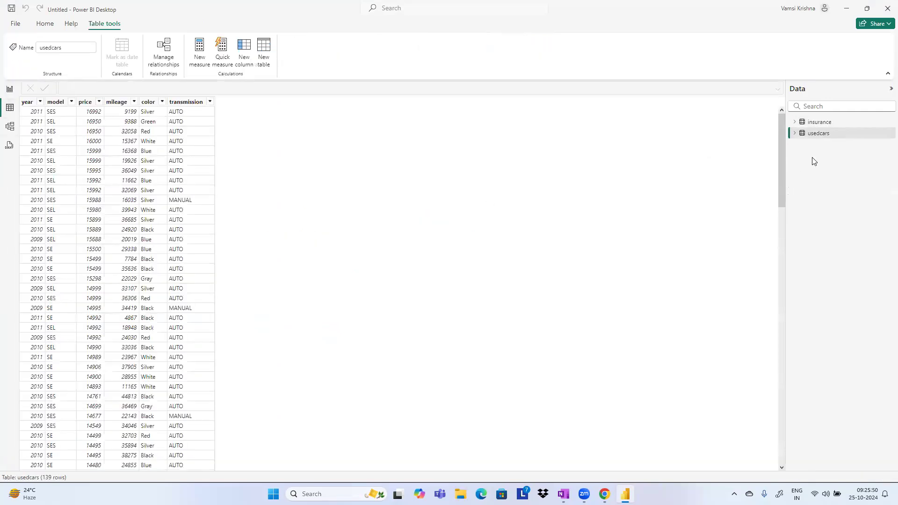
click(816, 123)
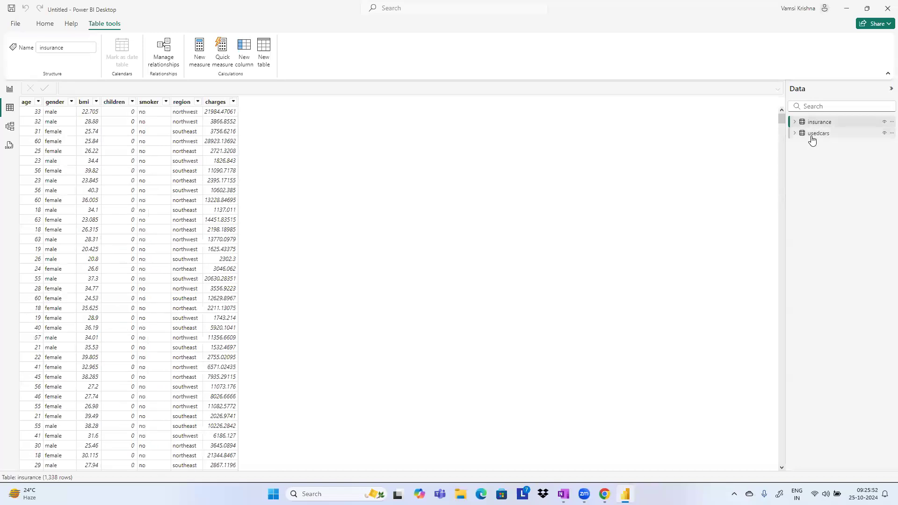
click(817, 134)
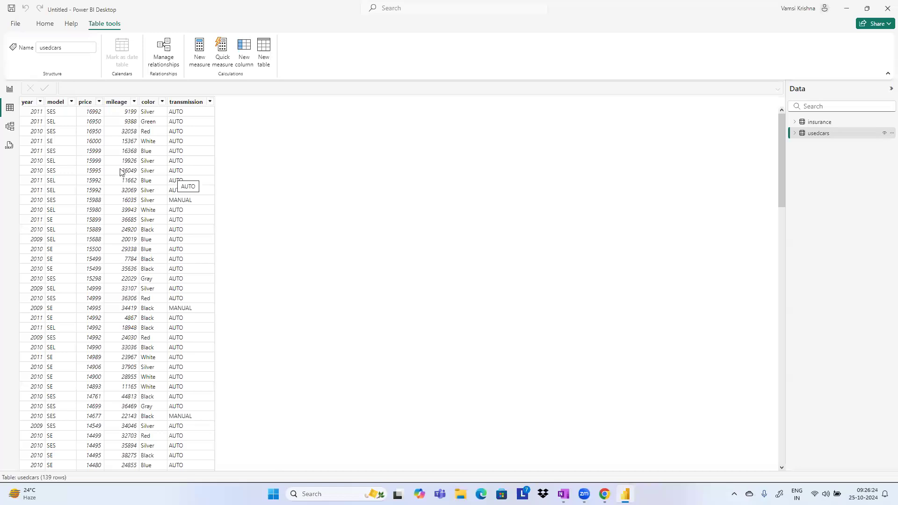
Compare Report view with Table view and bring up the list of common data sources from Table view.
click(10, 90)
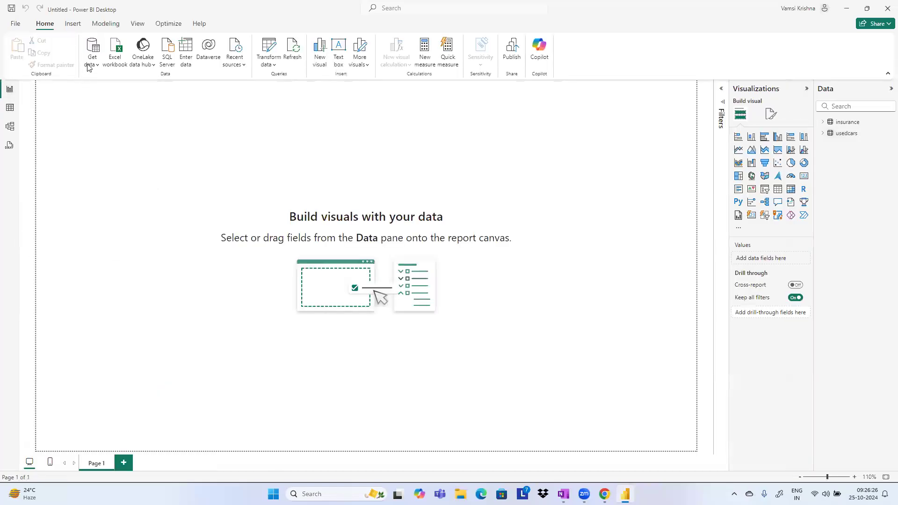
click(11, 113)
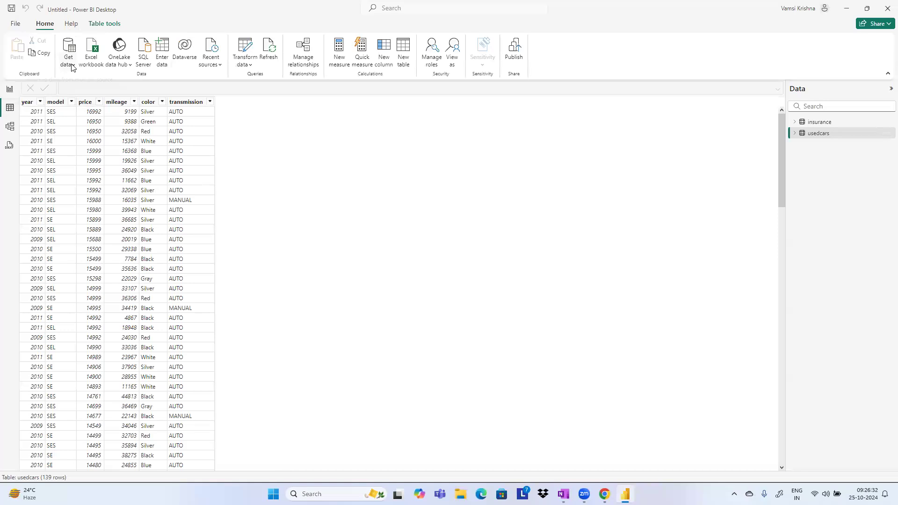
click(72, 65)
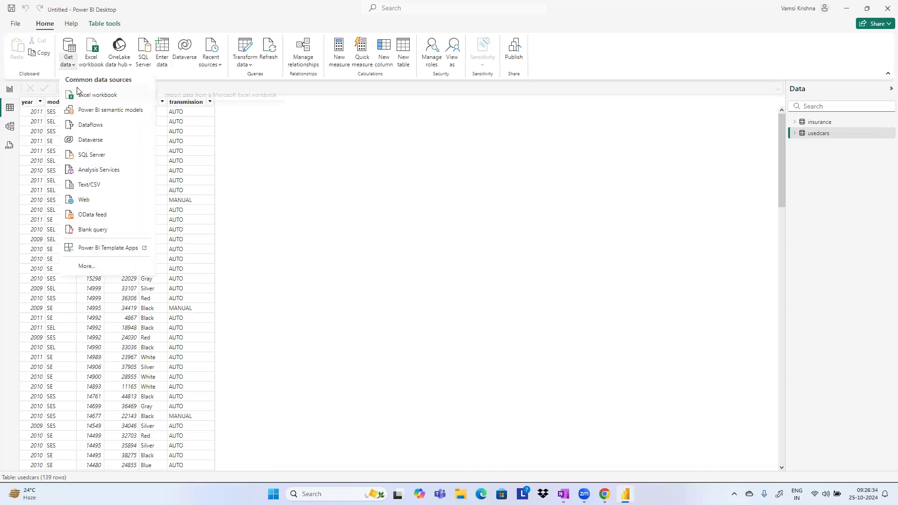
click(9, 90)
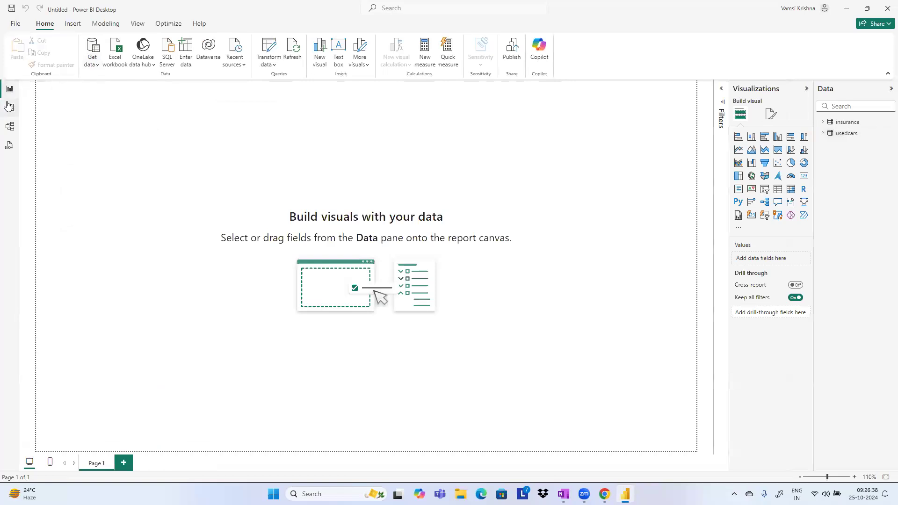
click(9, 107)
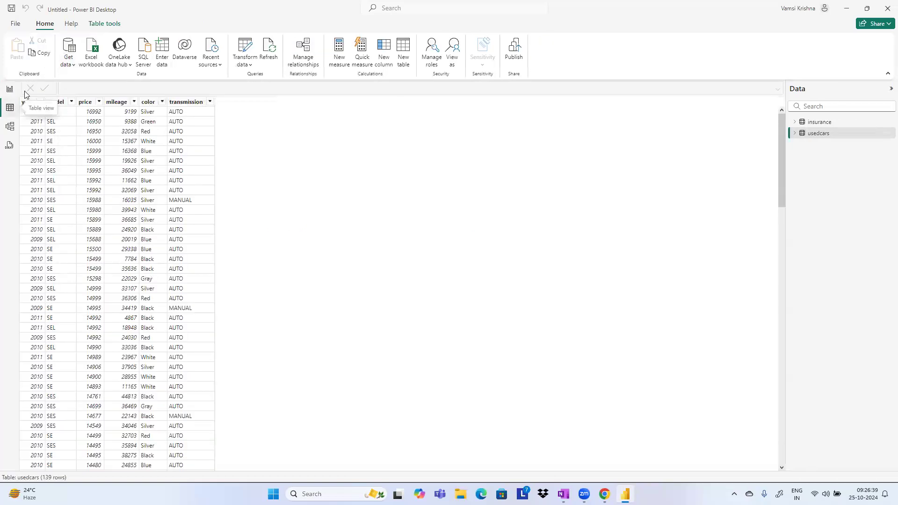
click(73, 65)
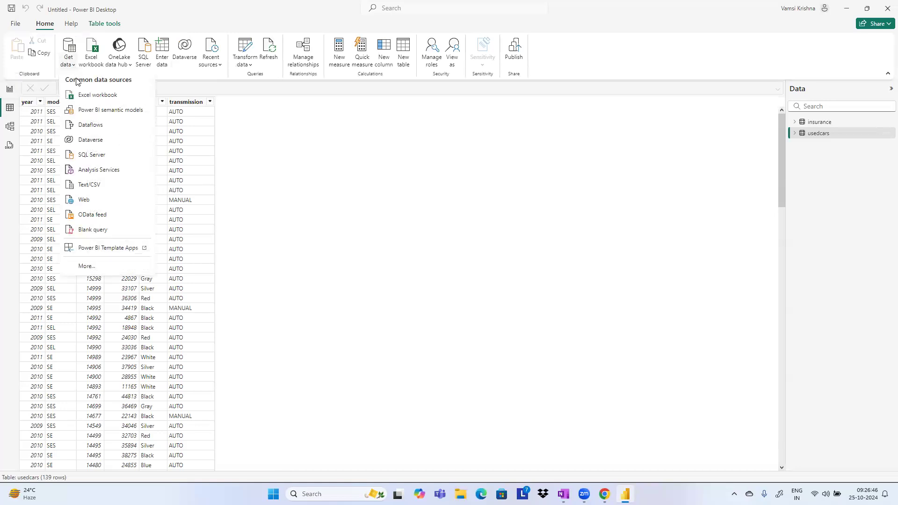
Import churn.csv from the Data folder as a Text/CSV source and load it into the report.
click(89, 185)
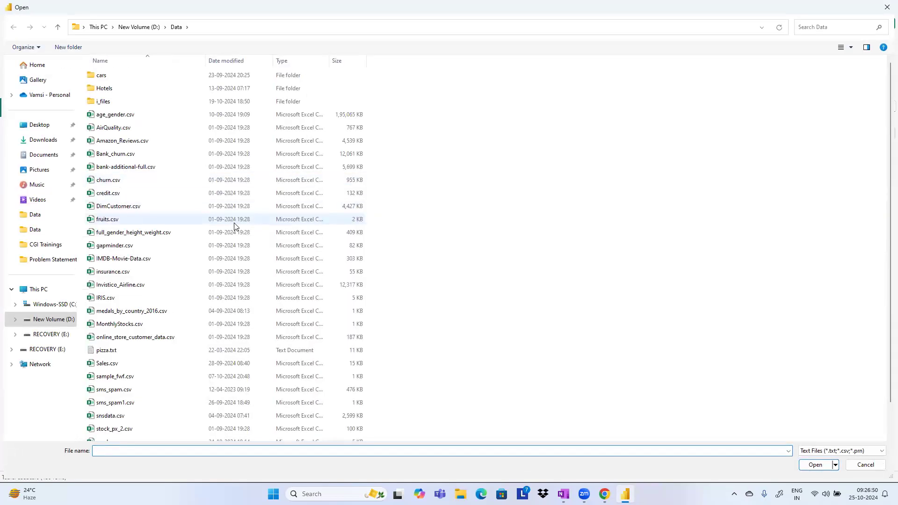
click(125, 181)
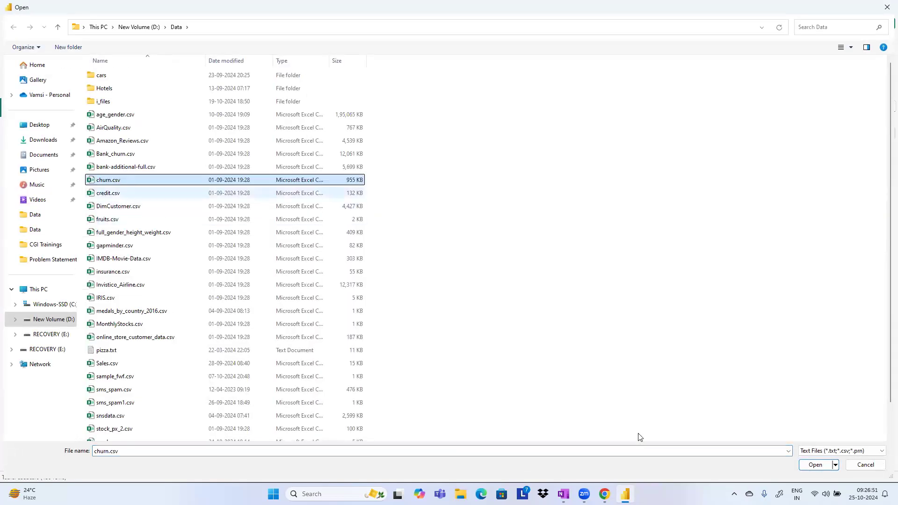
click(818, 466)
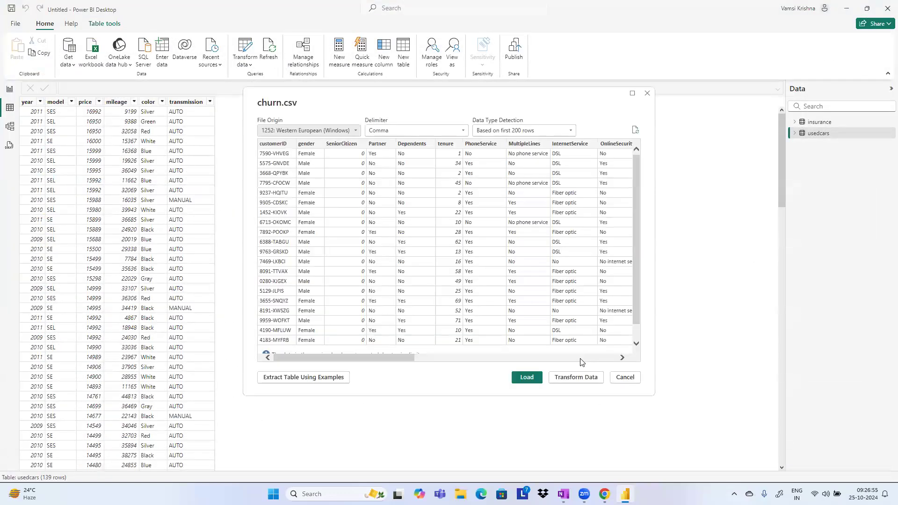
click(527, 377)
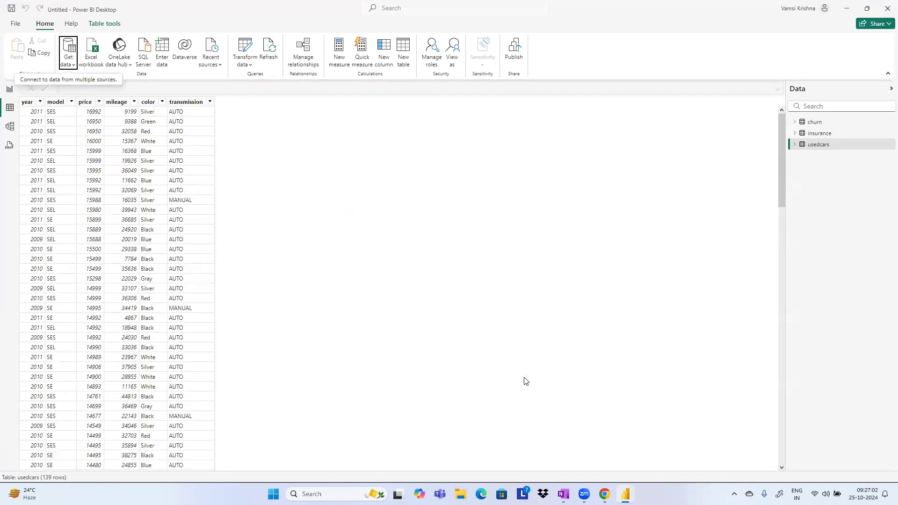
Look through the churn, insurance and usedcars tables in Table view.
click(818, 134)
click(822, 147)
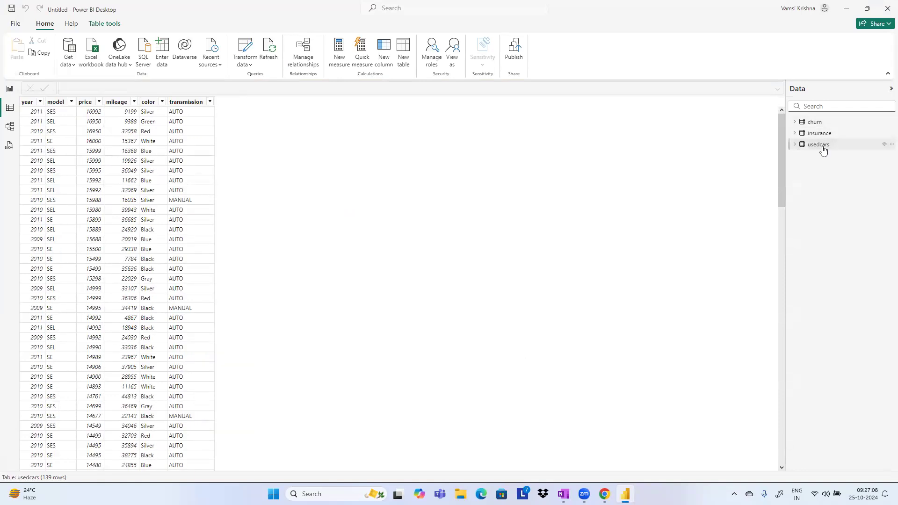
click(822, 121)
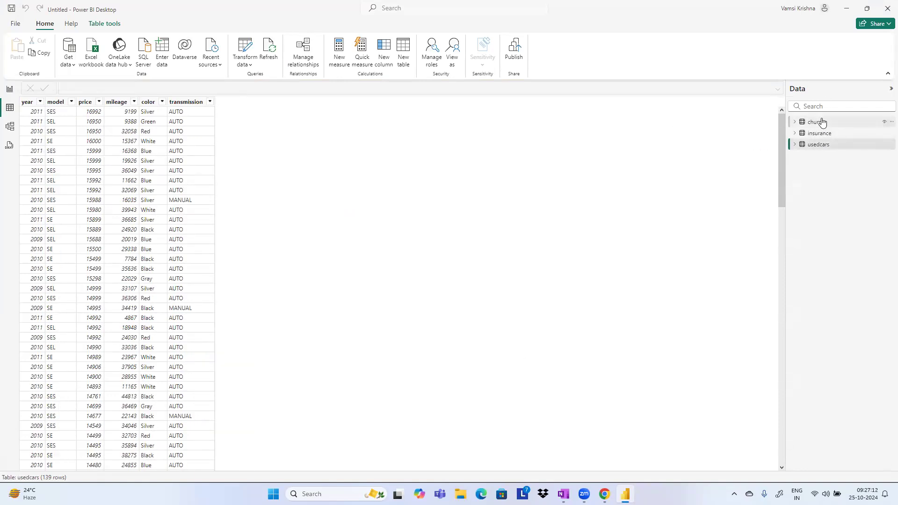
click(819, 134)
click(821, 147)
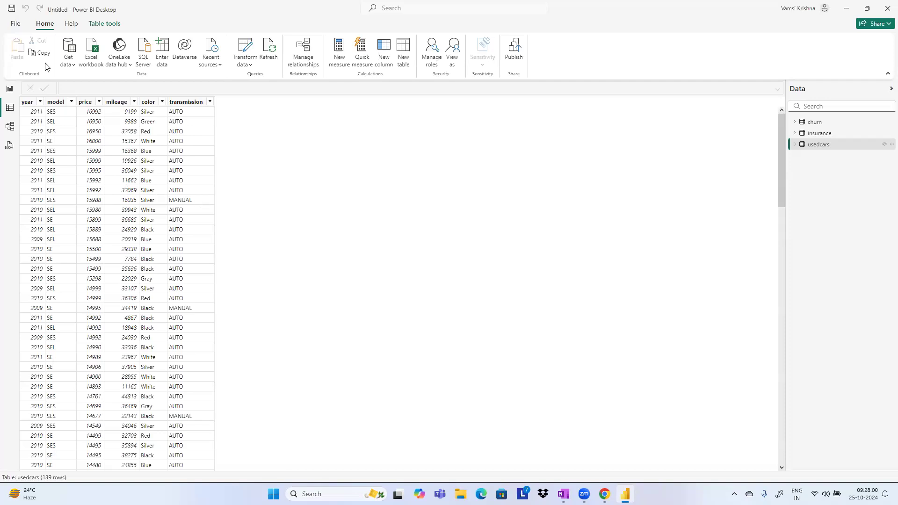
Connect to the Excel workbook AdventureWorks2017.xlsx in the Data folder as a new data source.
click(66, 64)
click(75, 94)
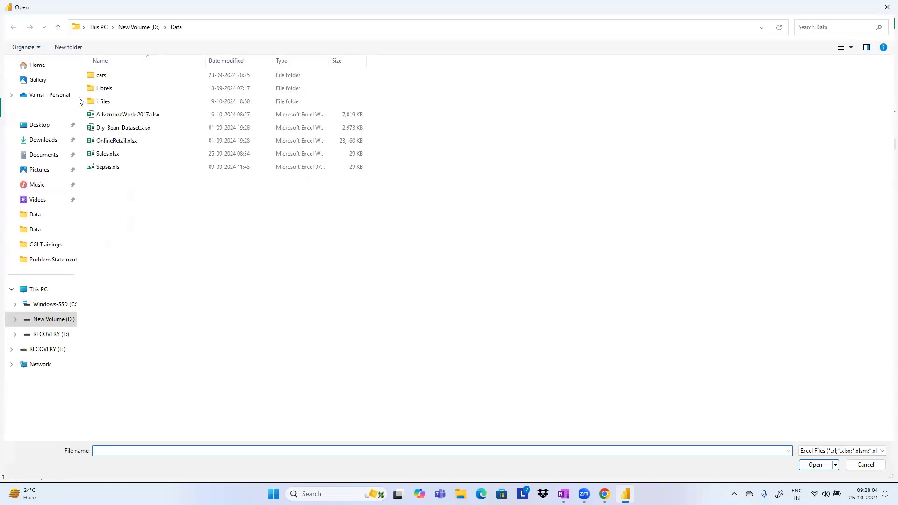
click(133, 118)
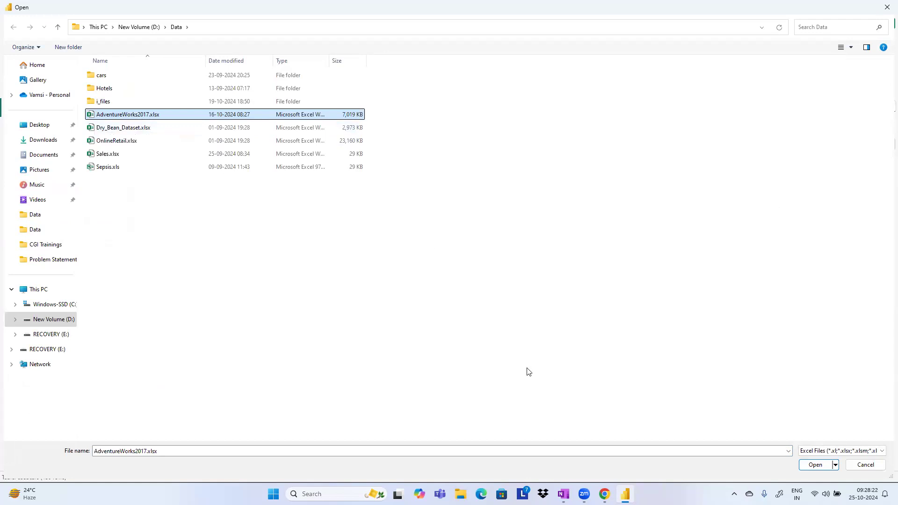
click(809, 469)
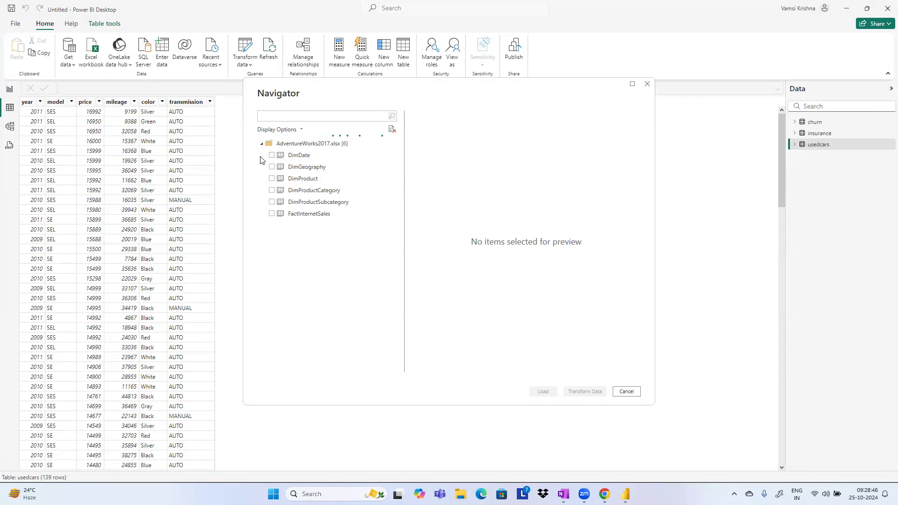
Load DimProduct, DimProductCategory, DimProductSubcategory and FactInternetSales from the workbook, skipping the automatic transformations, and dismiss the load report.
drag(272, 179, 271, 186)
click(272, 190)
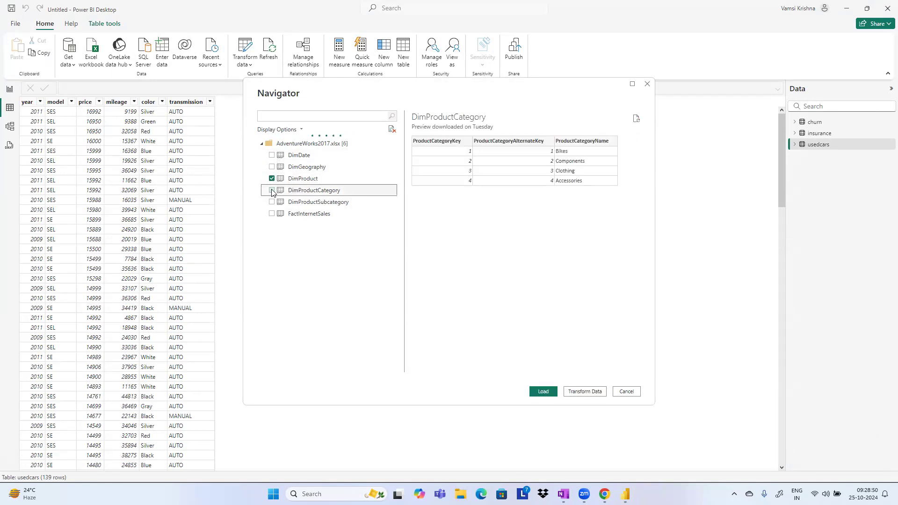
click(272, 202)
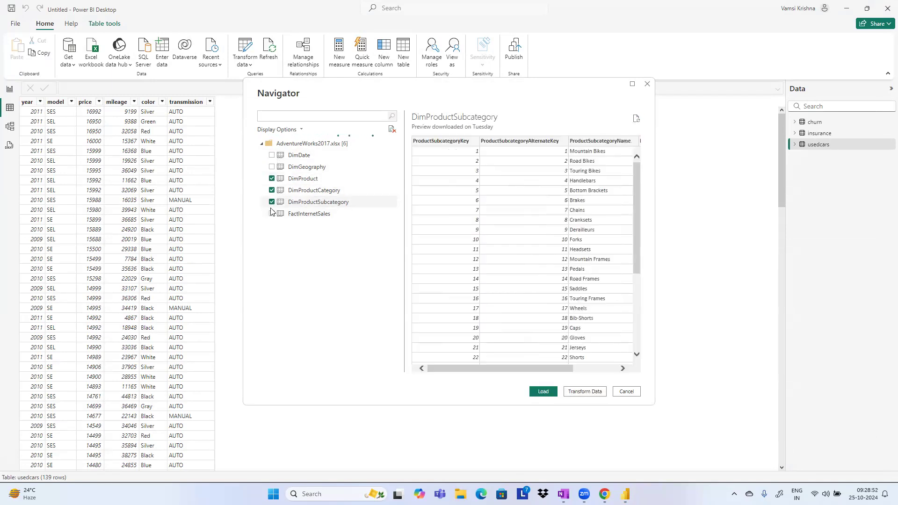
click(272, 215)
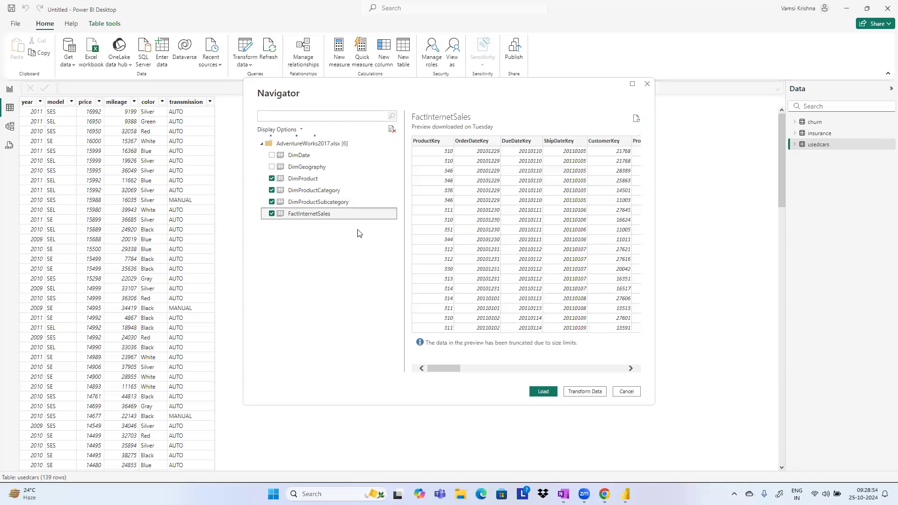
click(543, 391)
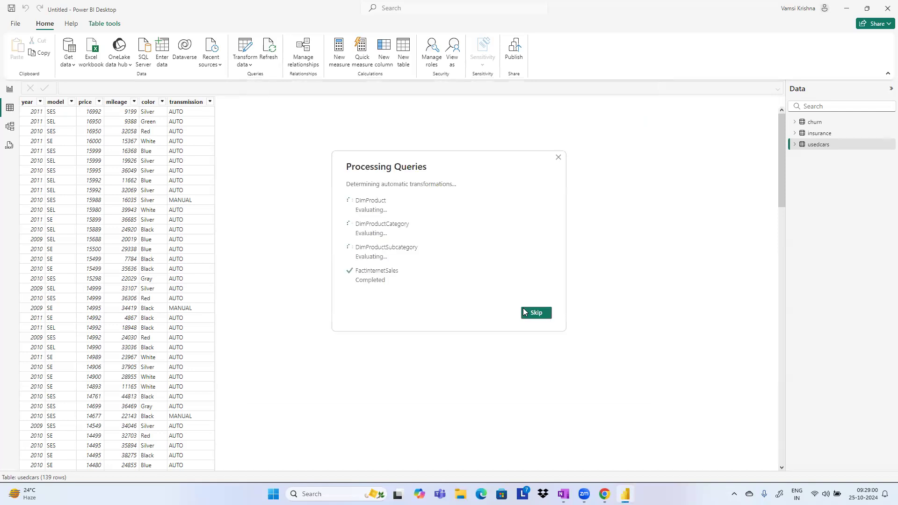
click(523, 310)
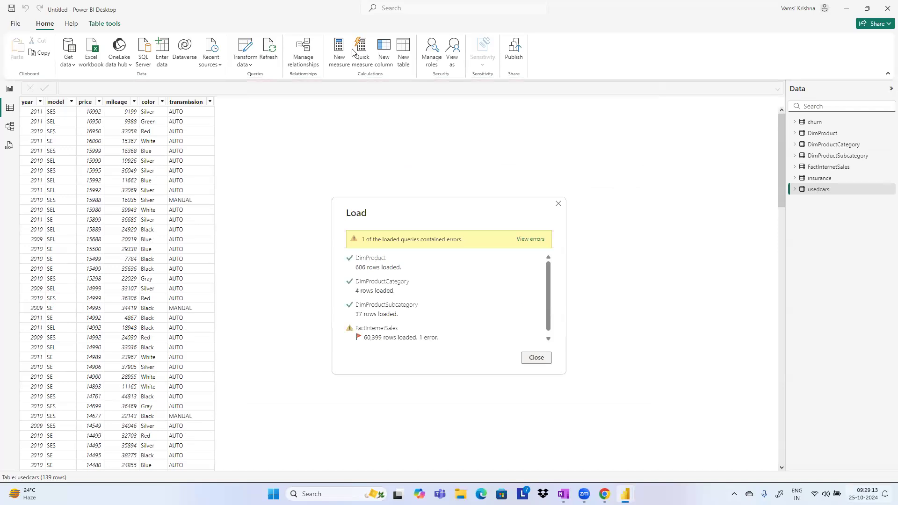
click(531, 358)
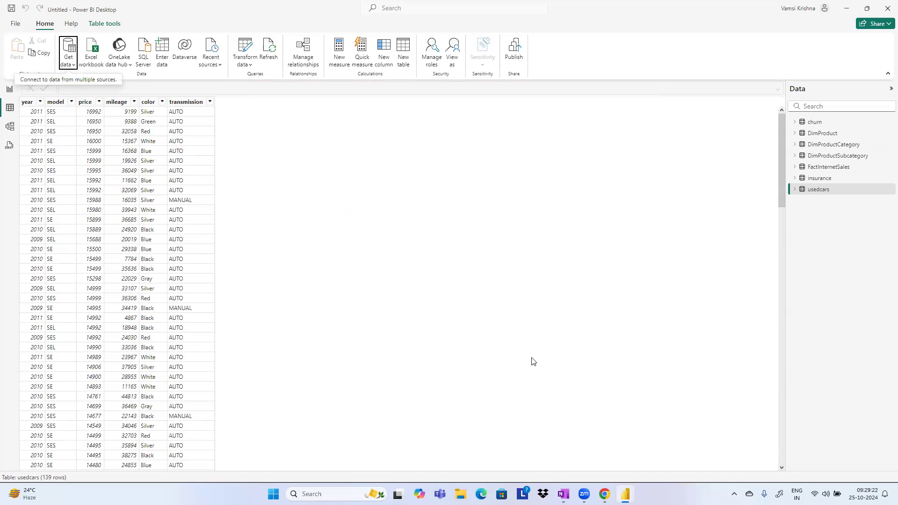
Examine the rows of the newly loaded DimProduct, DimProductCategory, DimProductSubcategory and FactInternetSales tables.
click(816, 134)
click(819, 146)
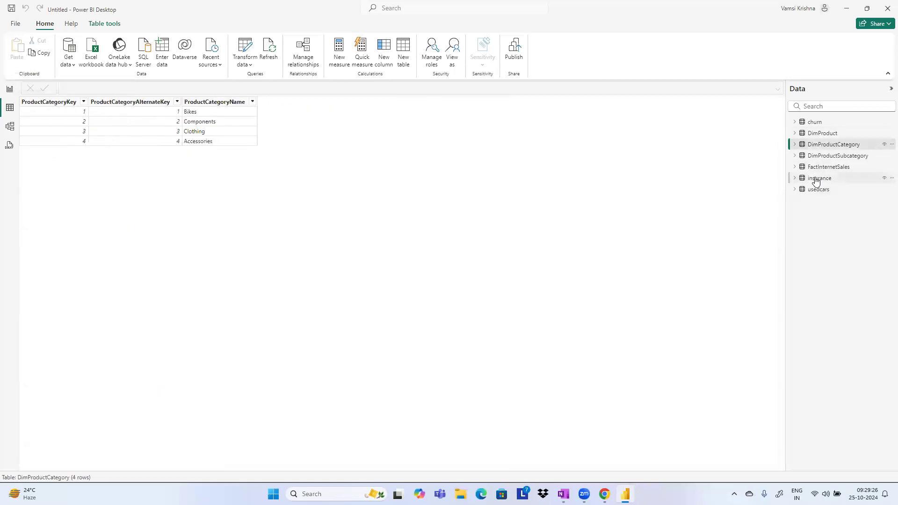
click(818, 156)
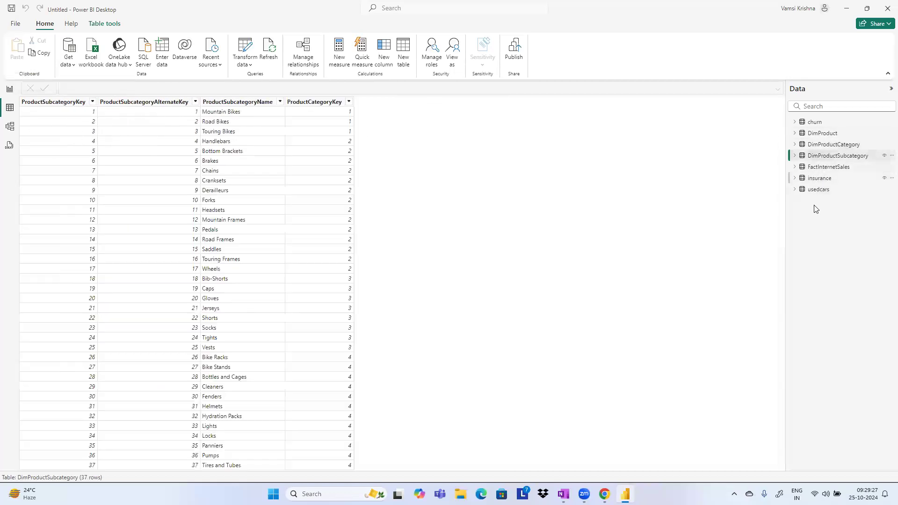
click(819, 168)
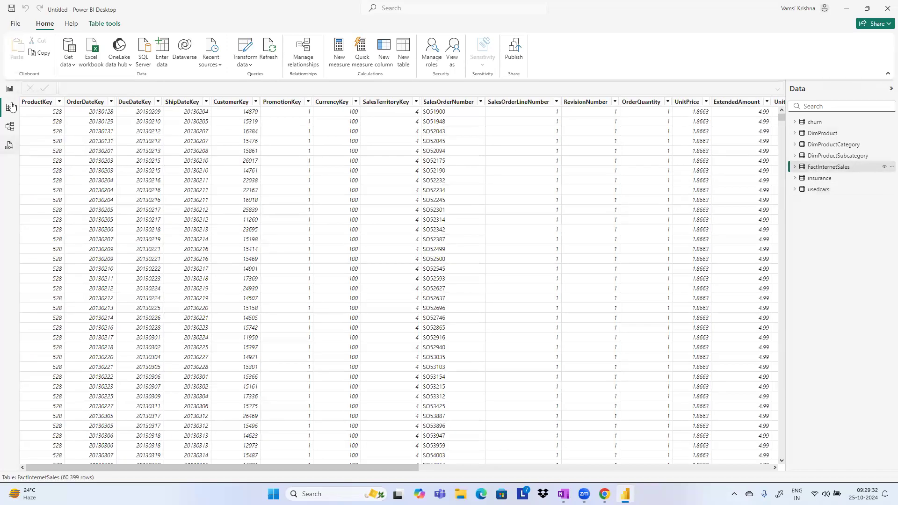
Look through Model view and DAX query view, and return to Table view.
click(10, 128)
click(10, 146)
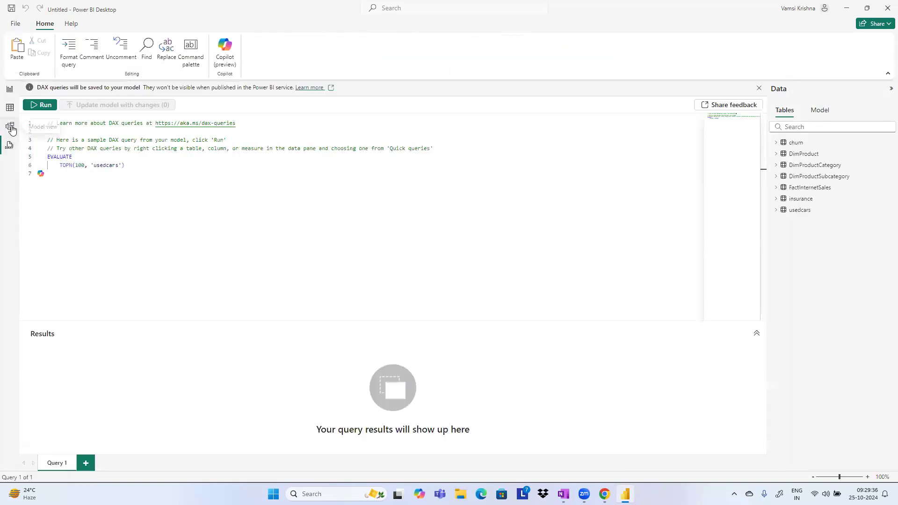
click(11, 129)
click(10, 108)
Review each AdventureWorks table's rows again, from DimProduct to FactInternetSales, and display the insurance table.
click(814, 134)
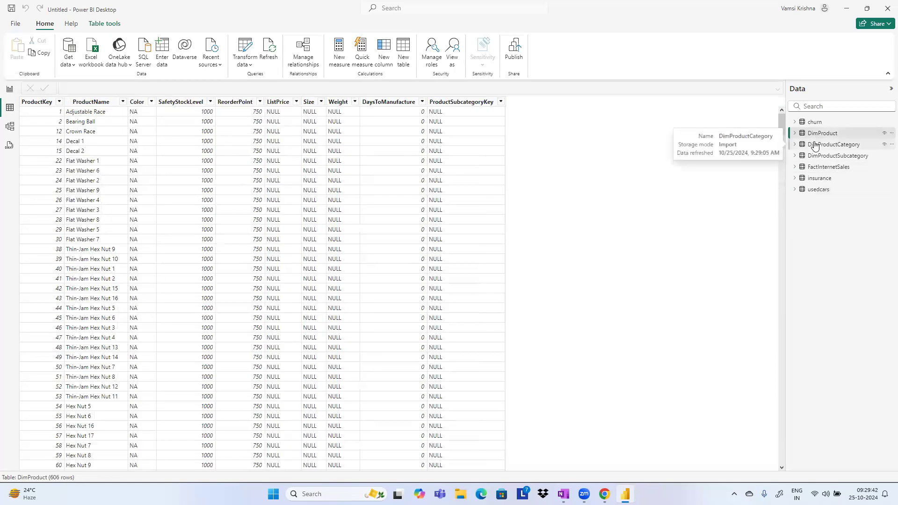
click(815, 145)
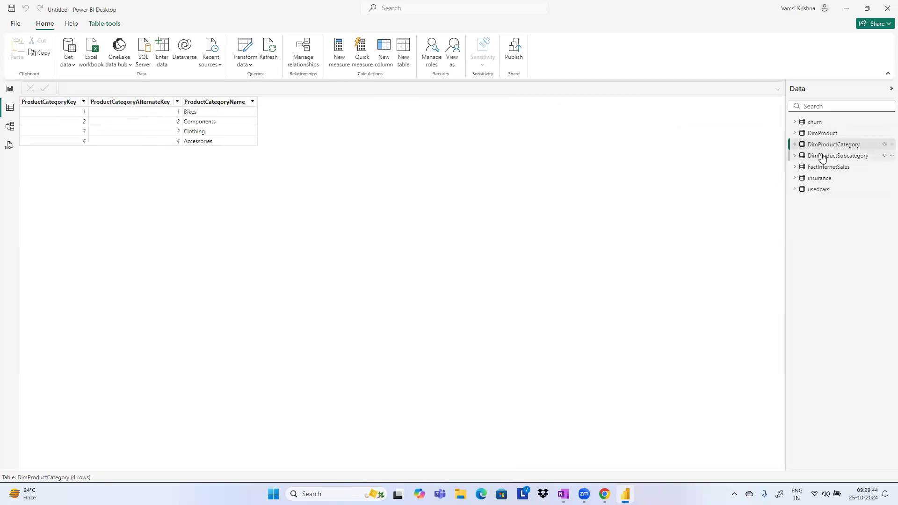
click(820, 156)
click(821, 168)
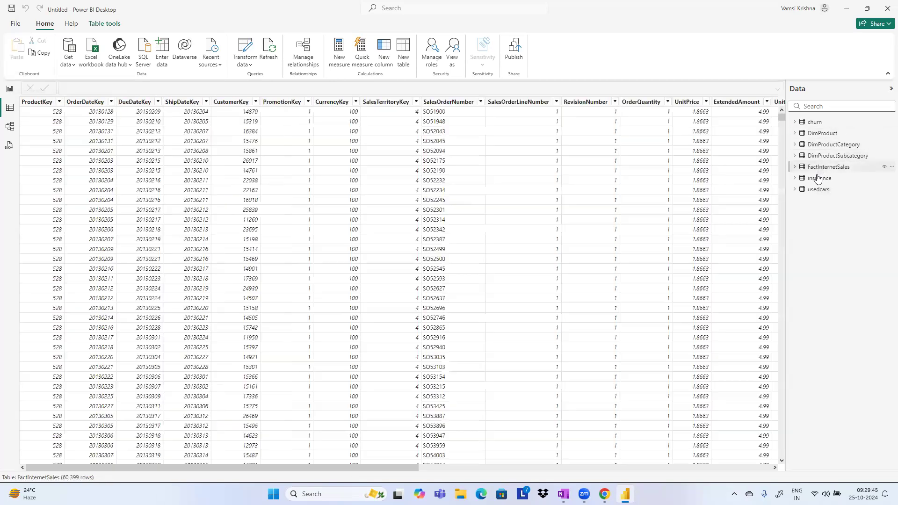
click(817, 178)
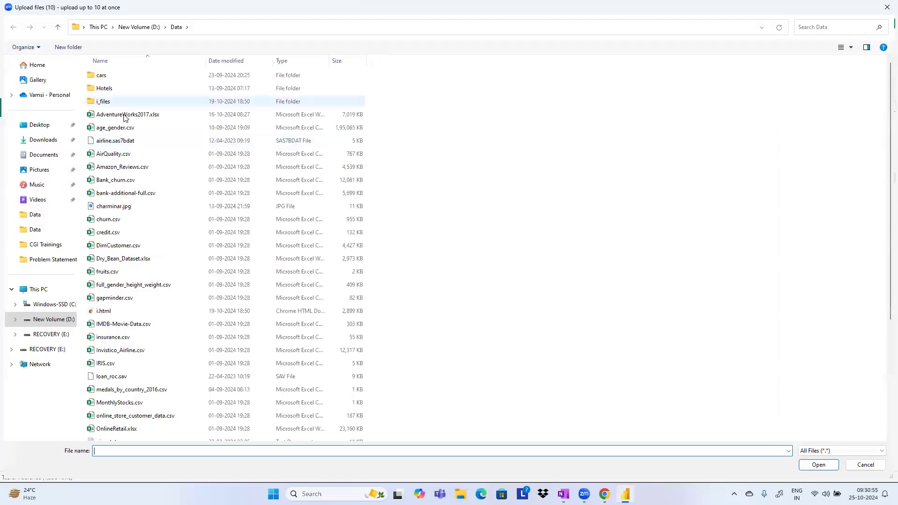
Upload AdventureWorks2017.xlsx, churn.csv, insurance.csv and usedcars.csv from the Data folder to Zoom, and cancel saving a copy of the workbook.
click(124, 115)
ctrl+click(115, 220)
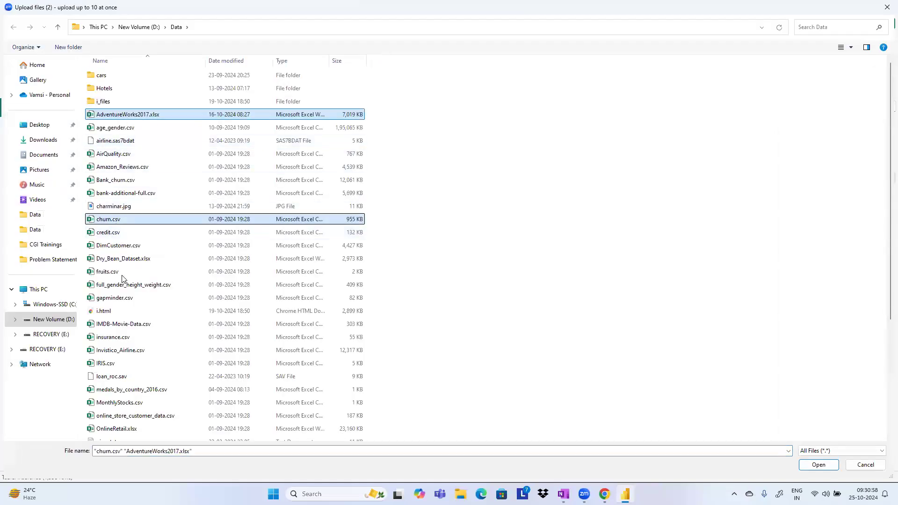
ctrl+click(123, 336)
scroll(209, 325, down, 5)
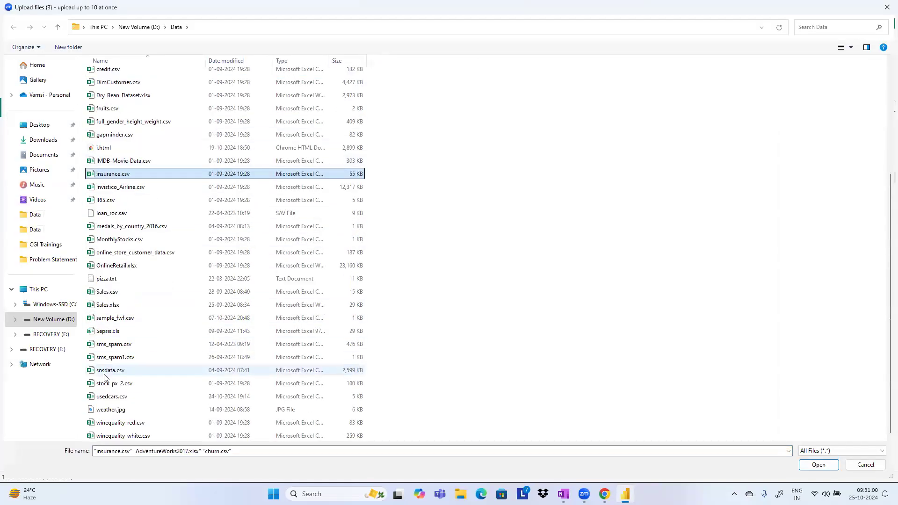
ctrl+click(114, 399)
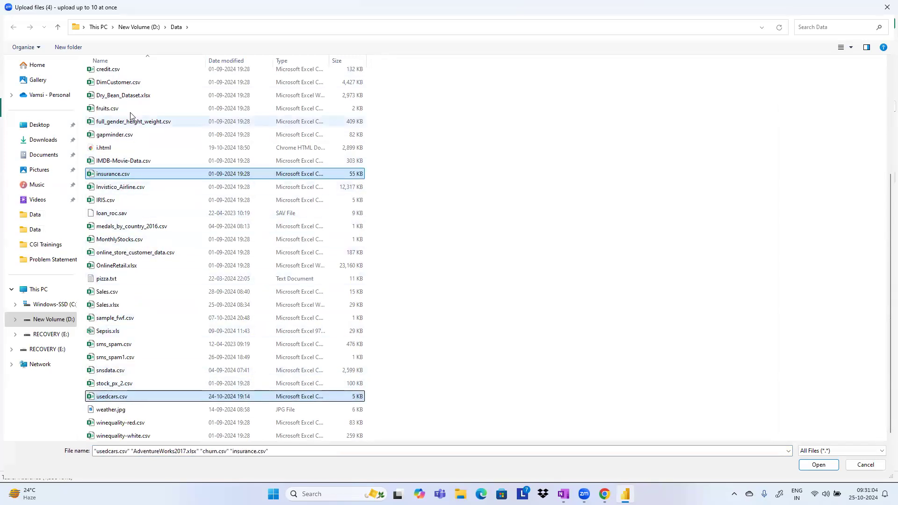
scroll(134, 116, up, 3)
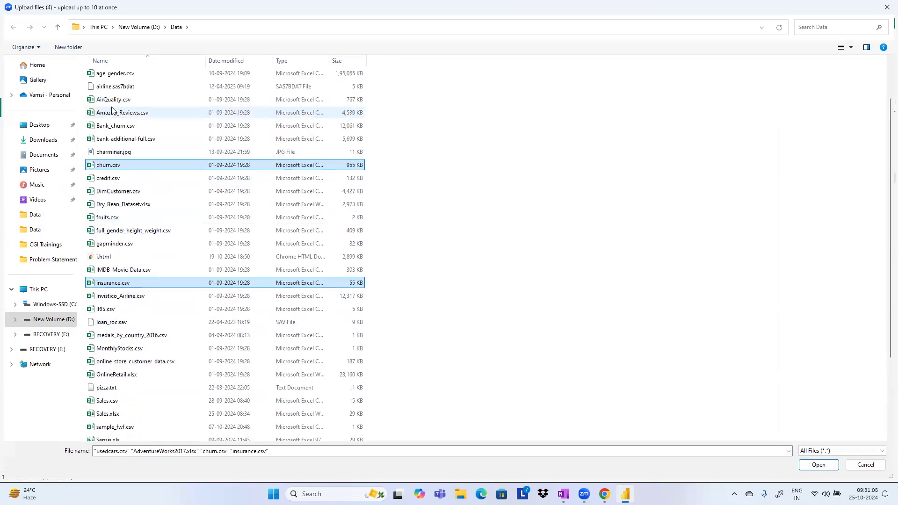
scroll(140, 129, up, 2)
click(817, 464)
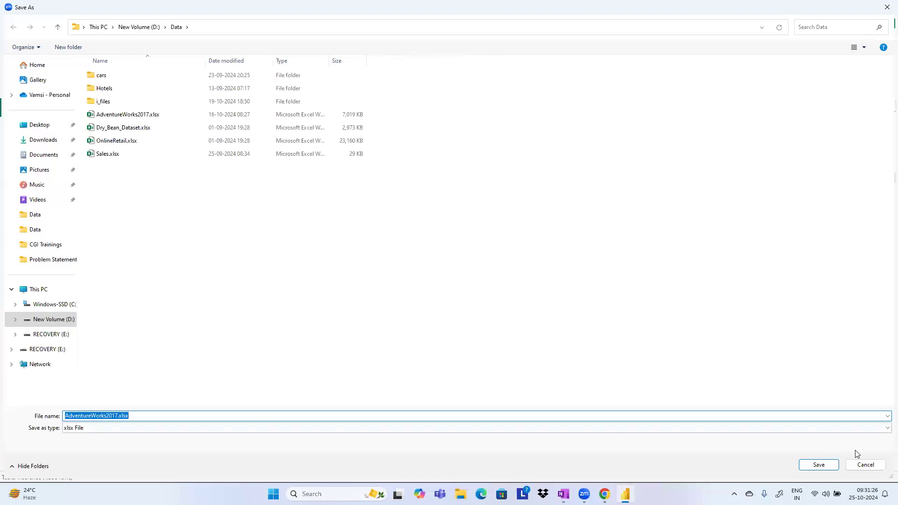
click(859, 464)
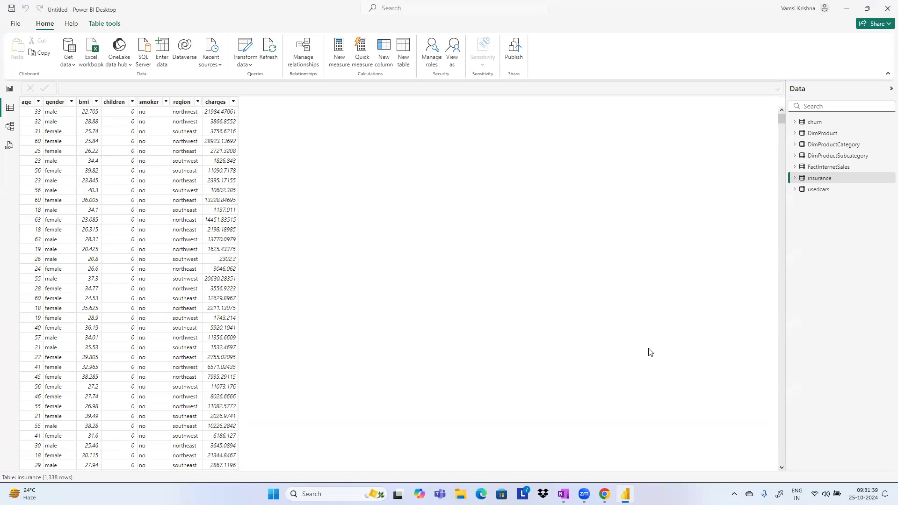
Save the report to the Desktop folder under the name Batch9M.
mouse_move(840, 158)
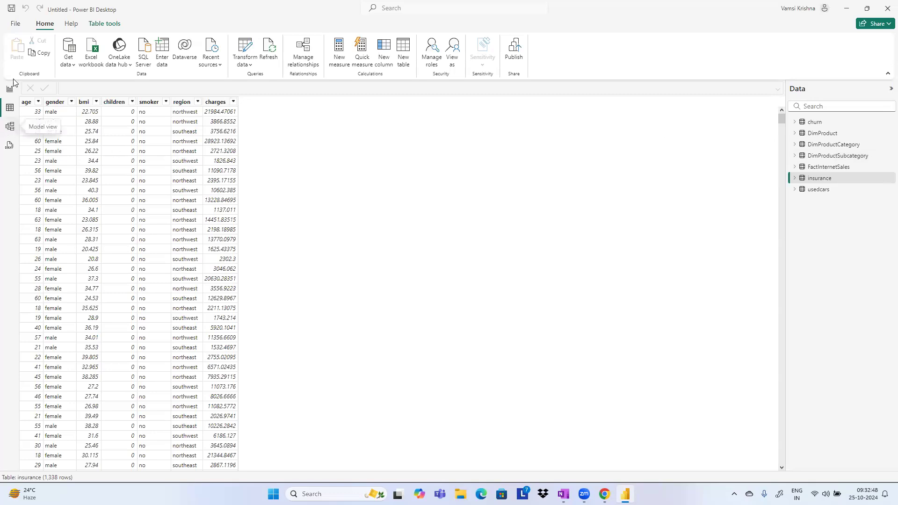
click(18, 27)
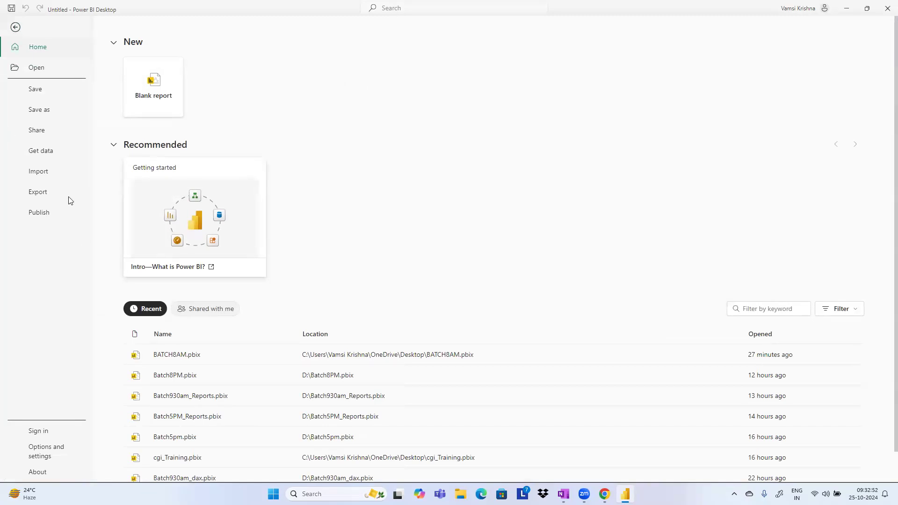
click(15, 26)
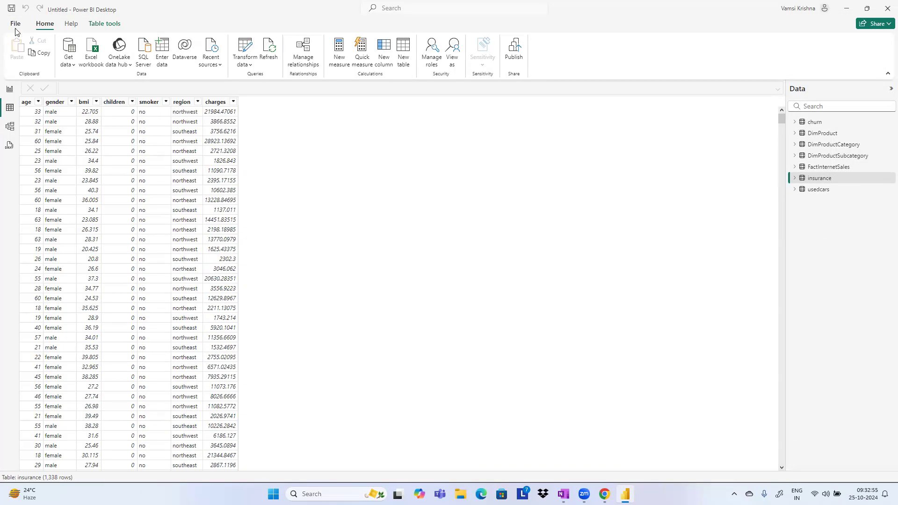
click(15, 25)
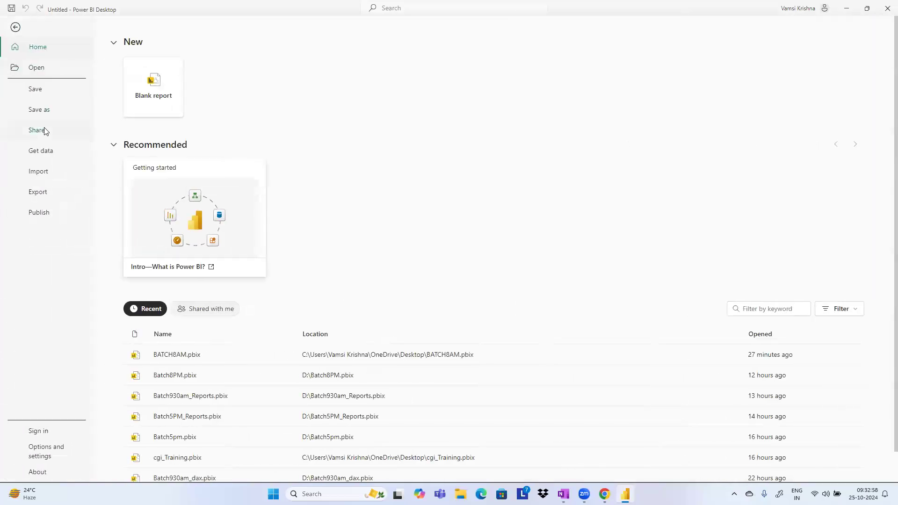
key(Escape)
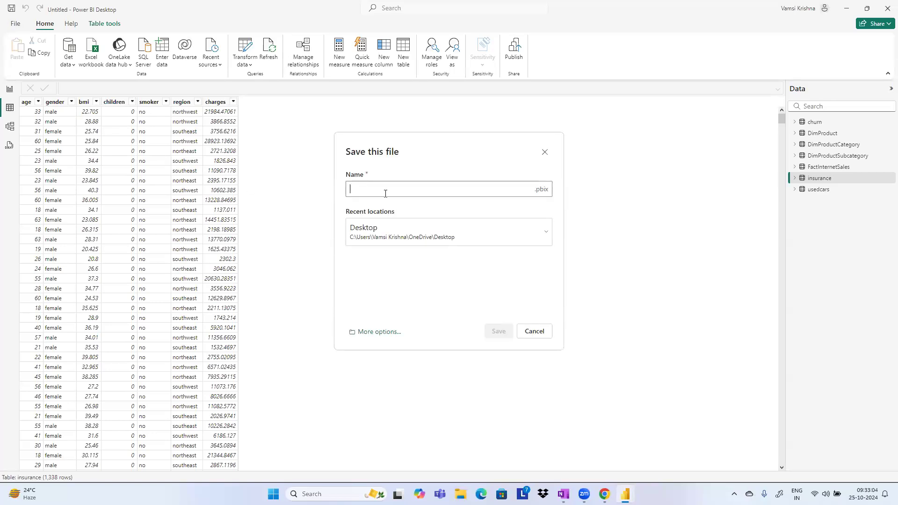
text(INSU)
key(BackSpace)
key(BackSpace)
key(BackSpace)
key(BackSpace)
key(Caps_Lock)
text(Batch)
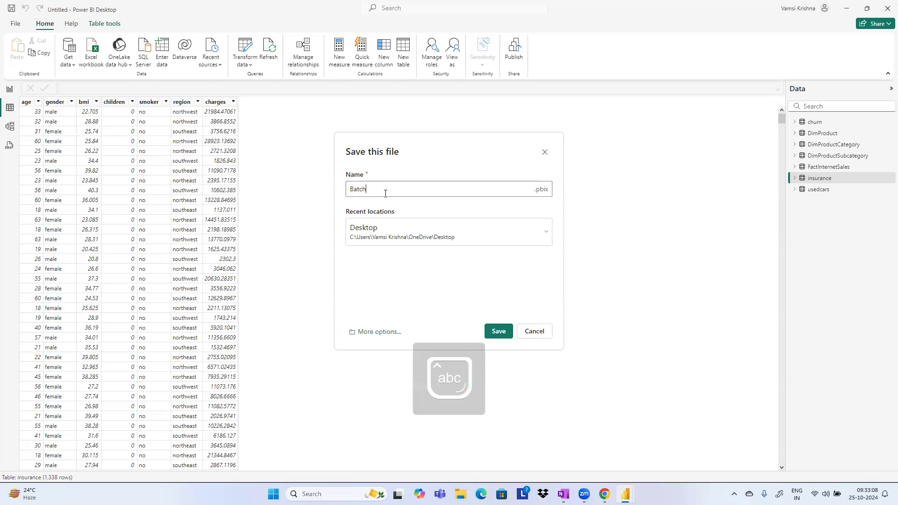
text(9M)
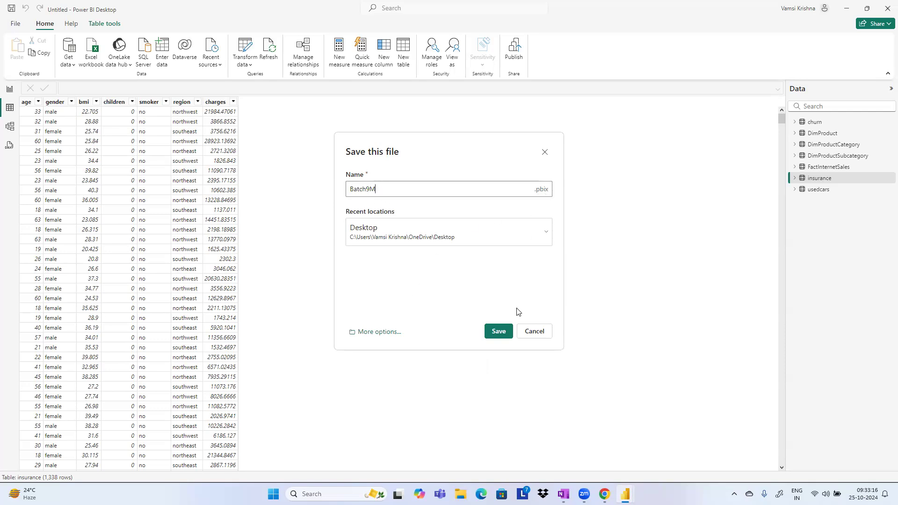
click(506, 332)
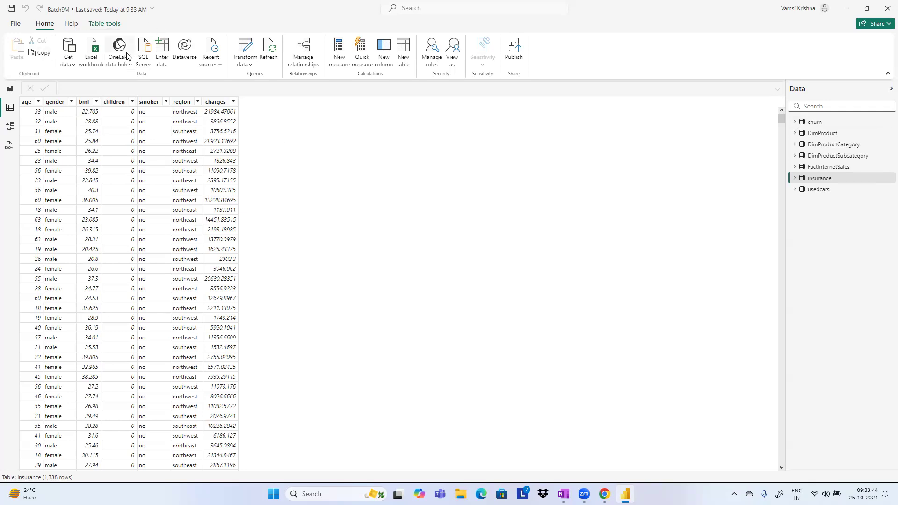
Look at the loaded queries and the usedcars rows in Power Query Editor, and close the editor.
click(242, 54)
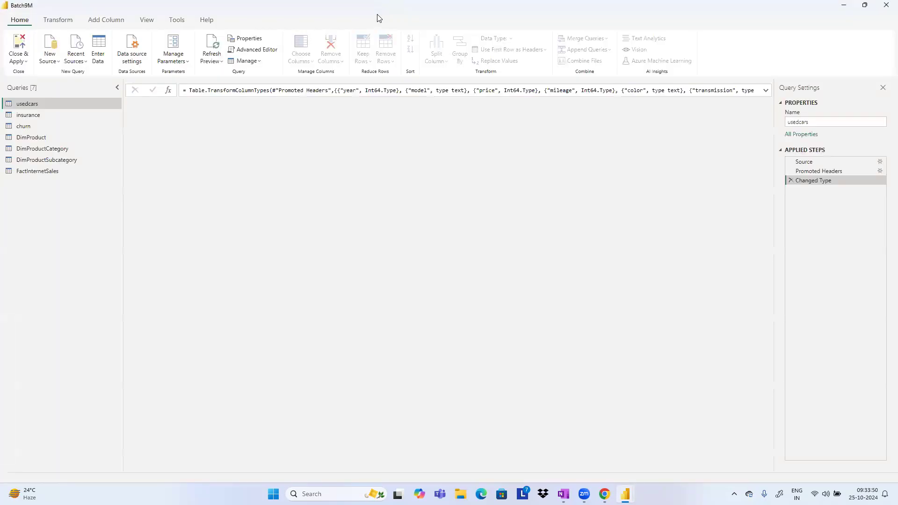
key(super+Down)
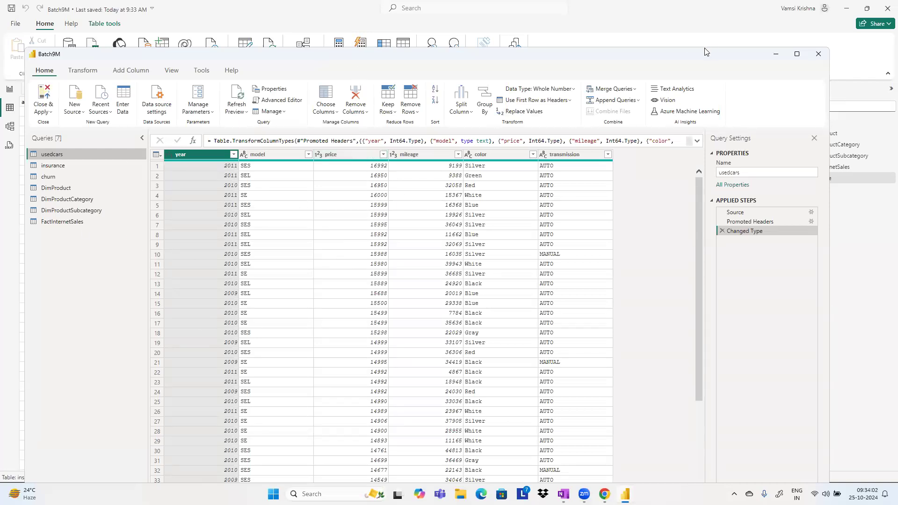
click(818, 54)
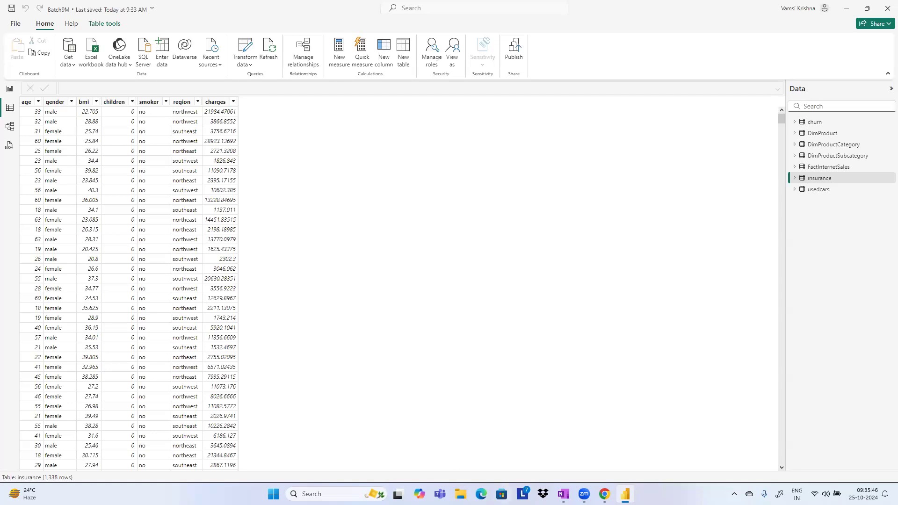
Switch to Report view and open the data for transformation in Power Query Editor.
key(super+d)
key(super+d)
click(10, 89)
click(181, 56)
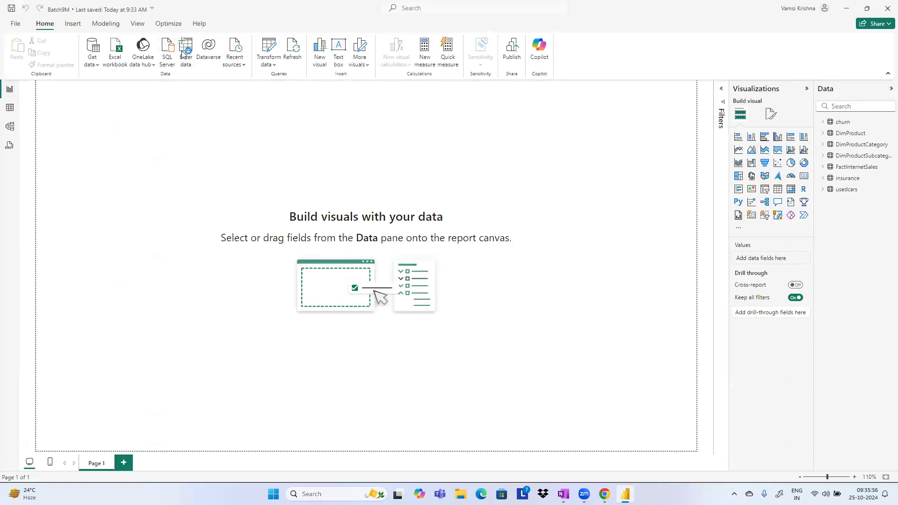
click(625, 385)
click(275, 52)
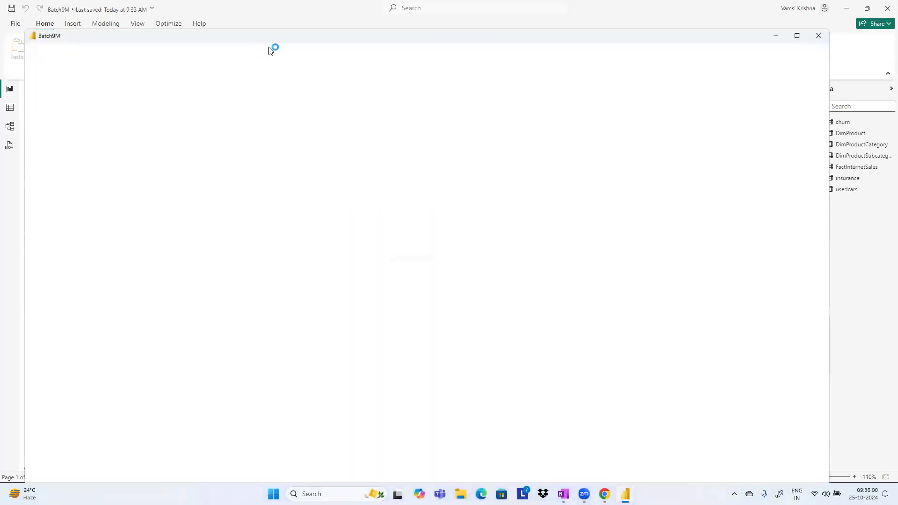